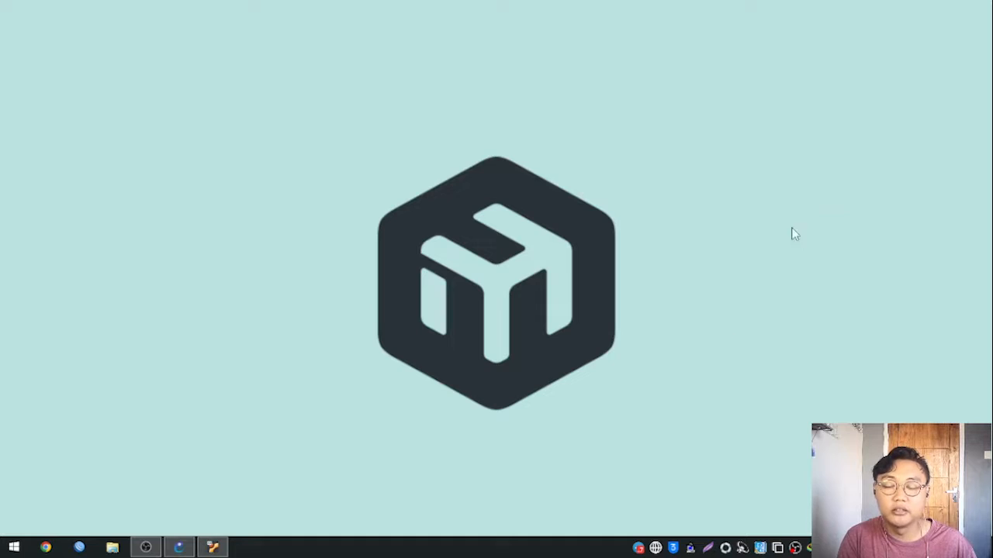
Launch WinBox, connect to router R1 with the saved login, and open the router's file list.
left_click(79, 547)
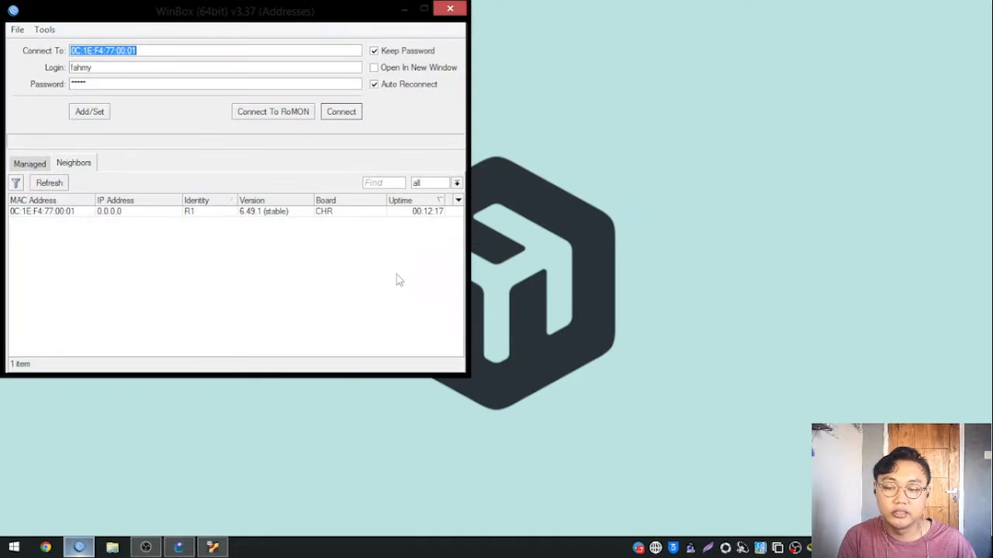
left_click(336, 118)
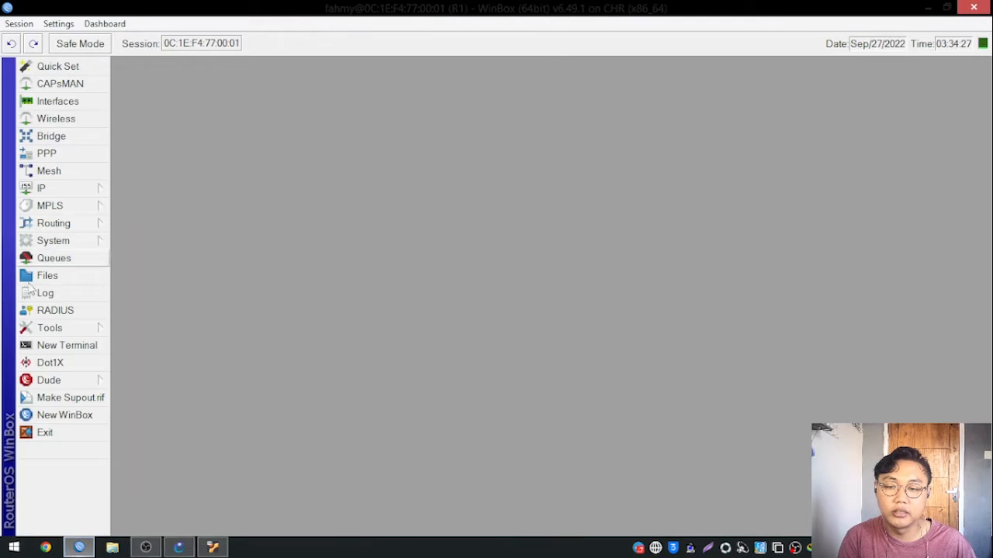
left_click(77, 244)
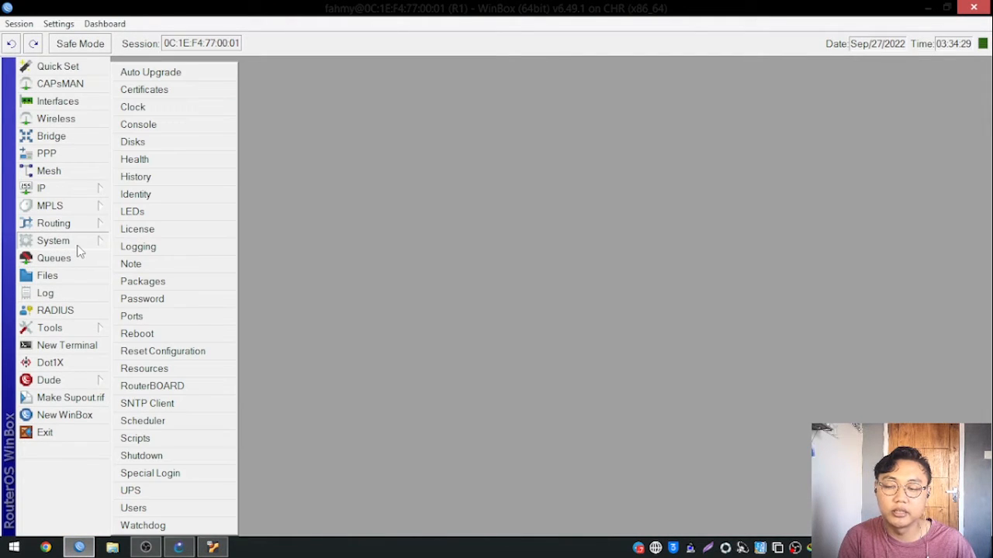
left_click(62, 277)
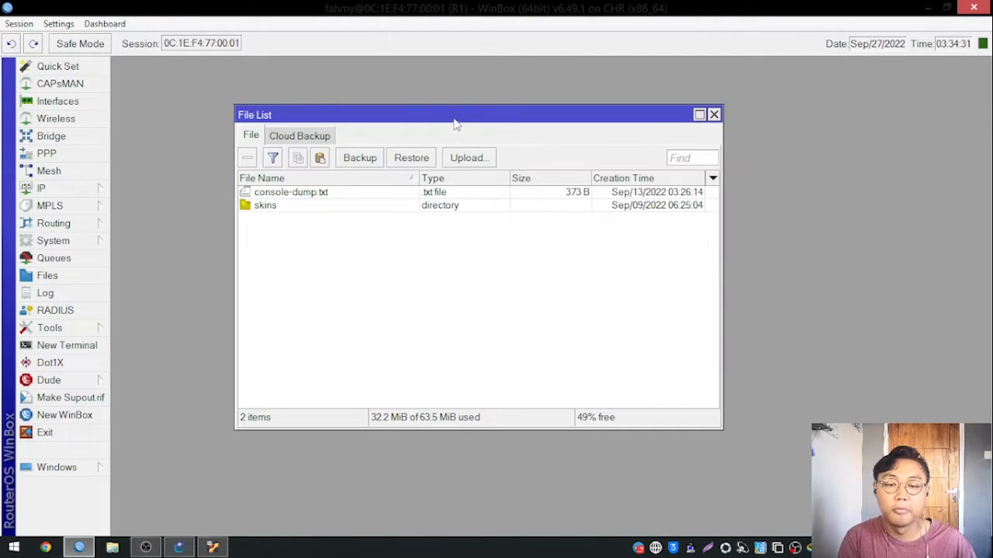
left_click_drag(518, 118, 537, 107)
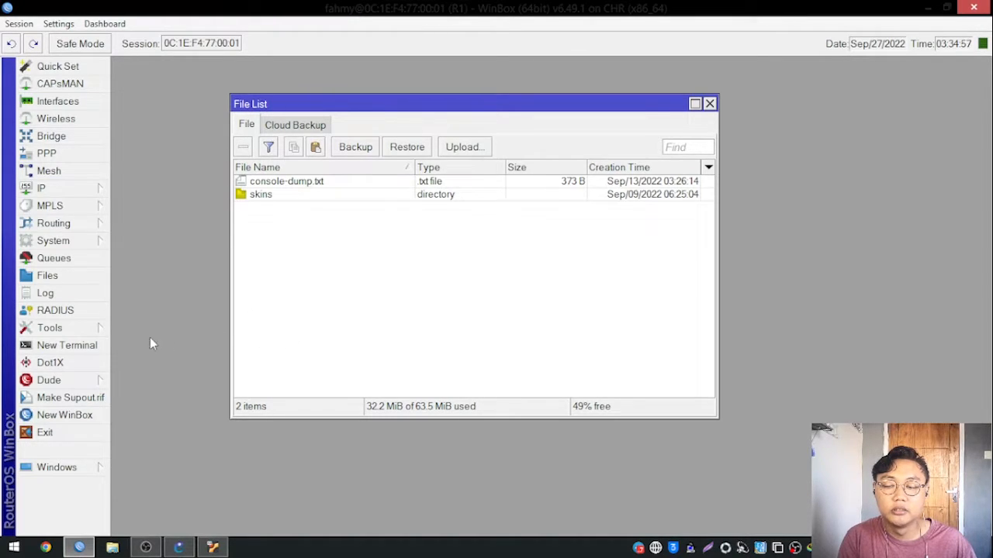
Look through the router's log entries and its logging rules, closing each window again.
left_click(81, 326)
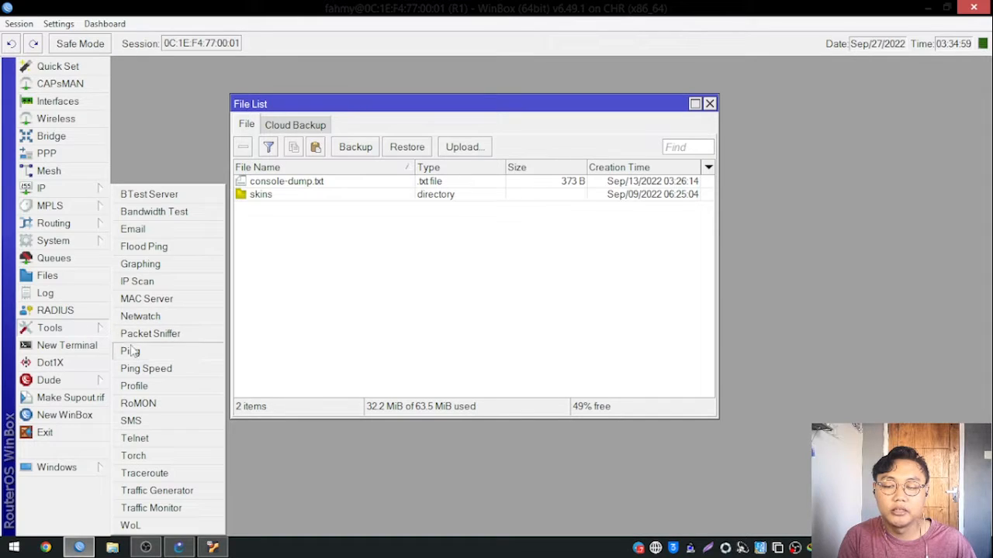
left_click(54, 332)
left_click(61, 327)
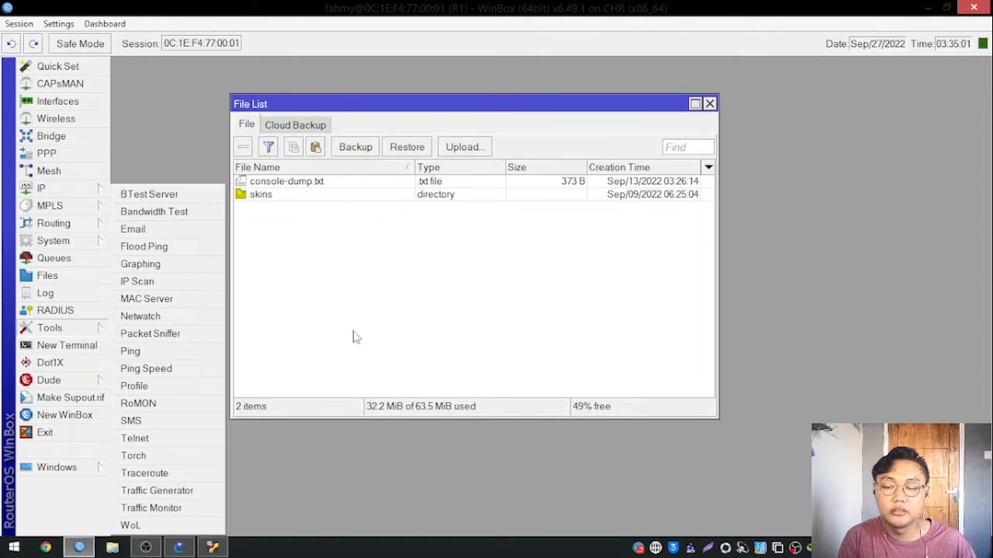
left_click(410, 324)
left_click(70, 293)
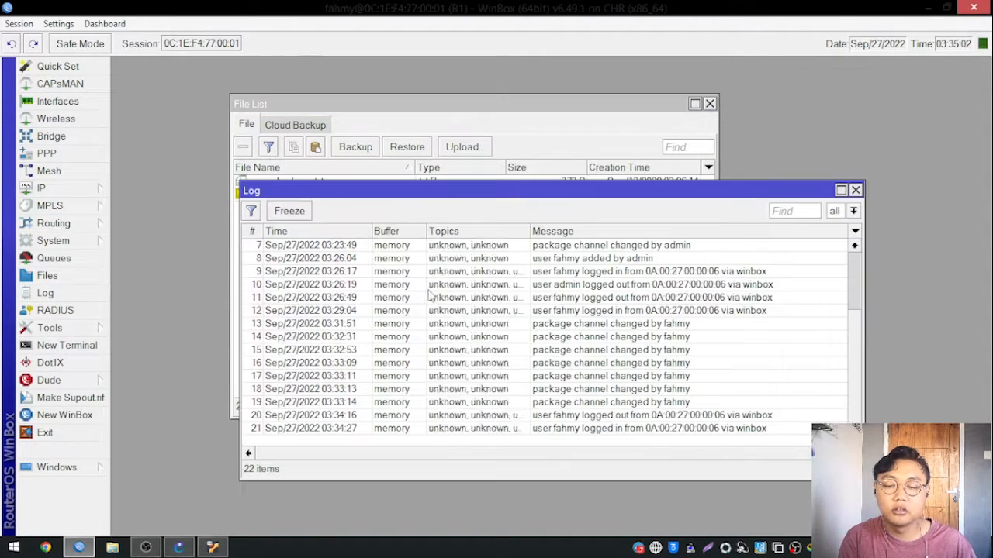
left_click(856, 190)
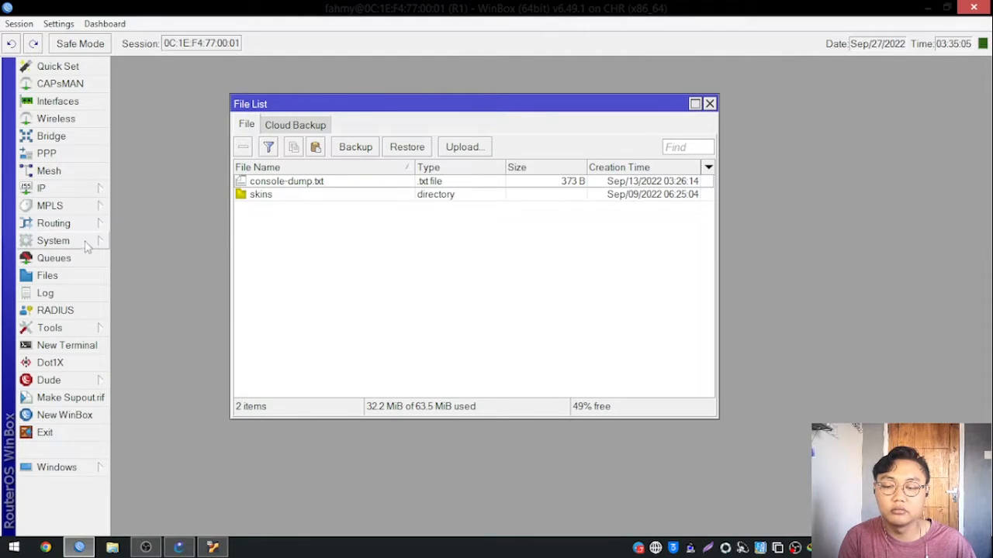
left_click(85, 242)
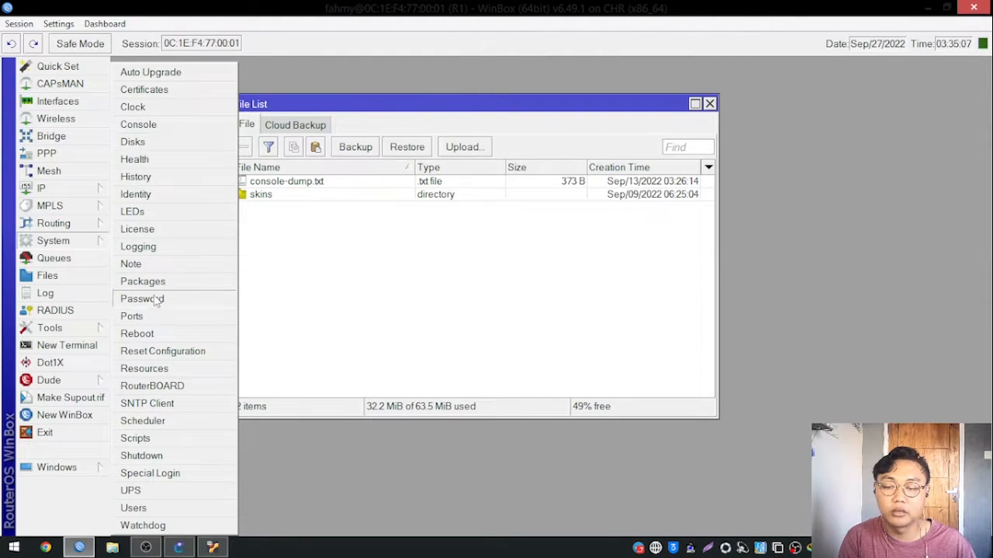
left_click(147, 251)
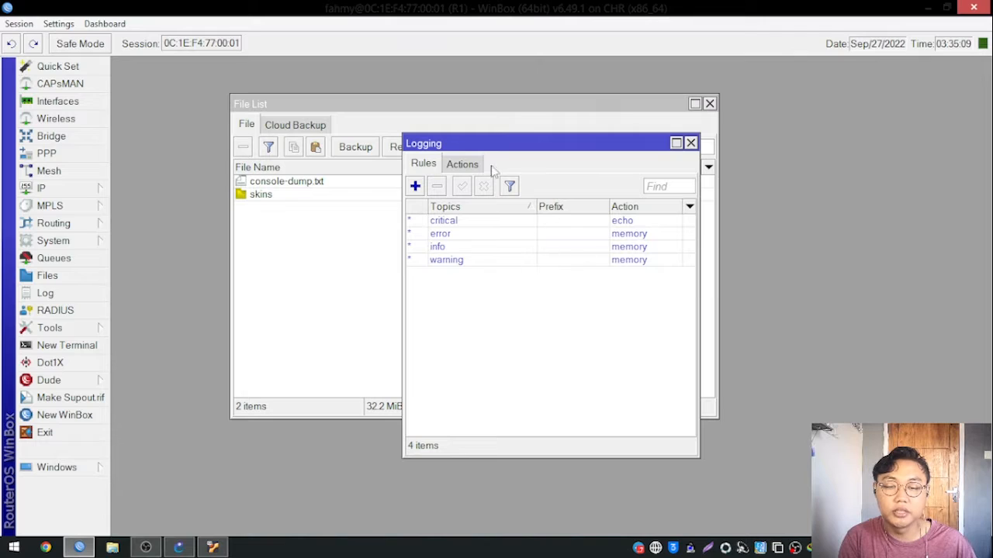
left_click(690, 143)
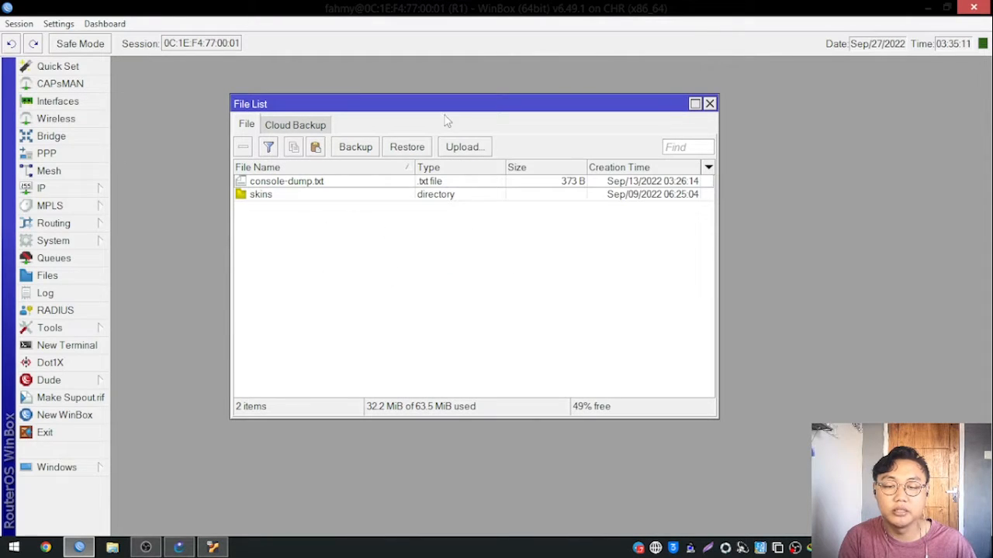
Delete console-dump.txt from the router's file list.
left_click_drag(447, 105, 472, 102)
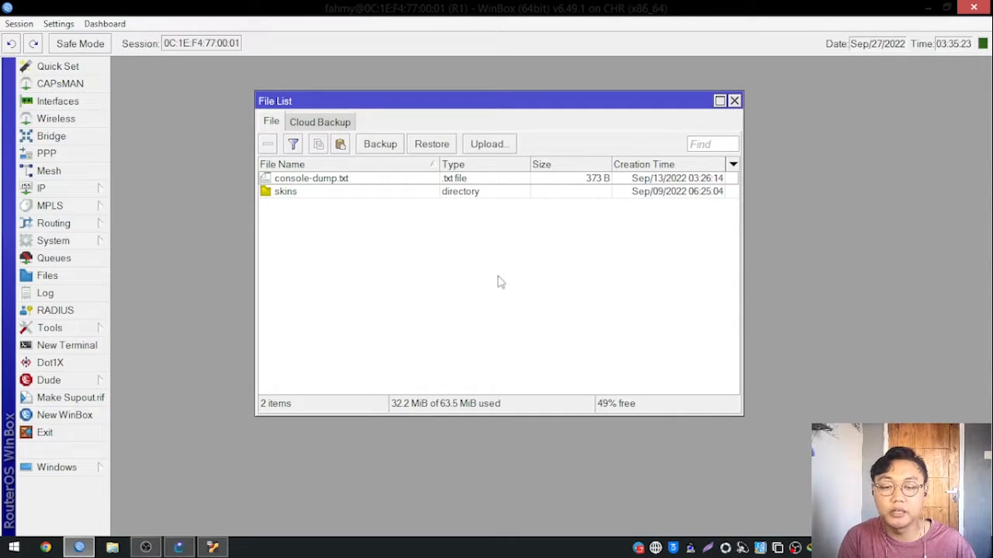
left_click_drag(521, 101, 460, 99)
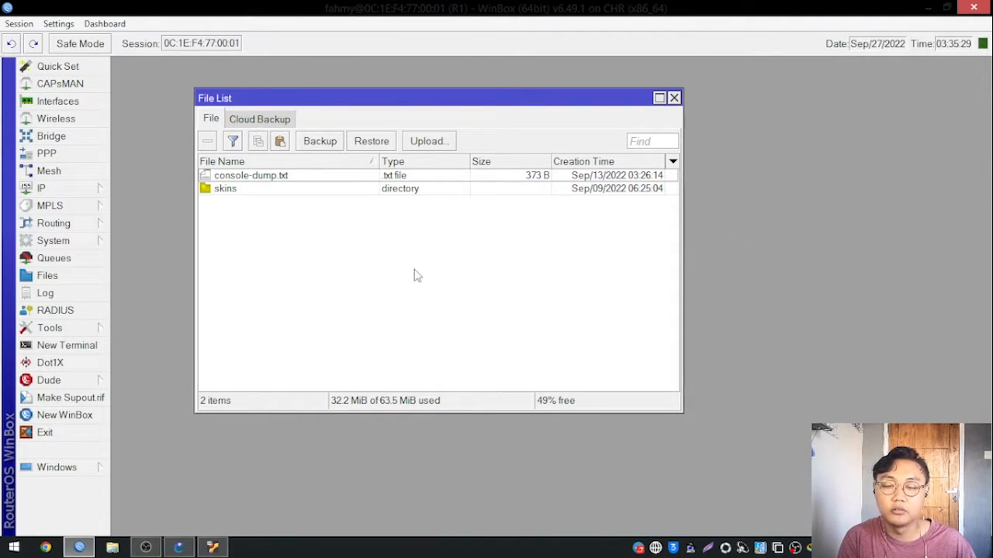
left_click(399, 176)
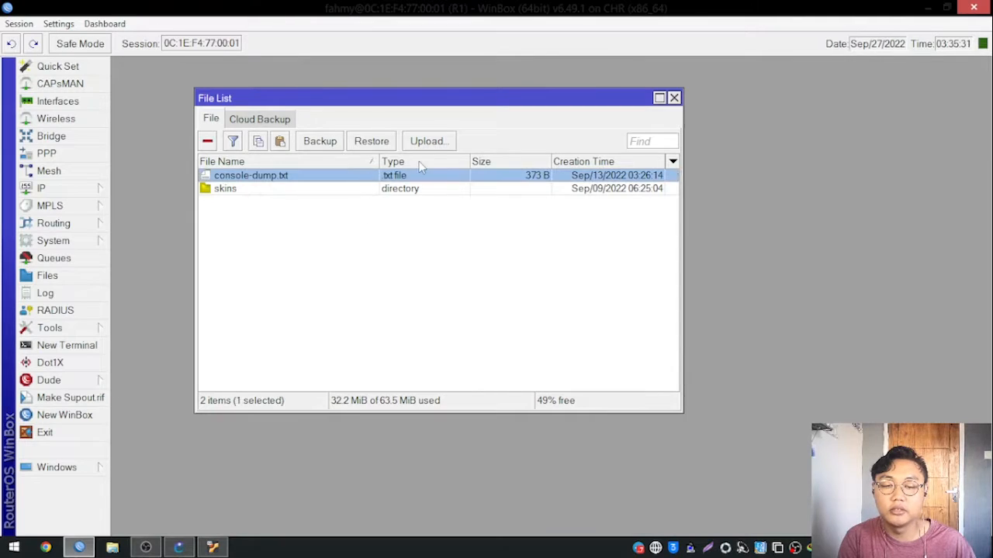
right_click(387, 179)
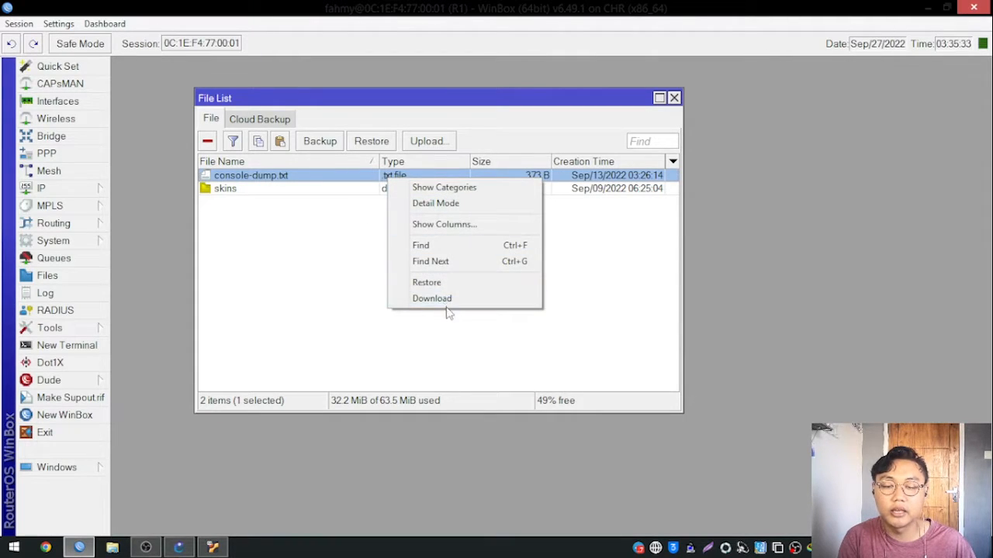
left_click(250, 268)
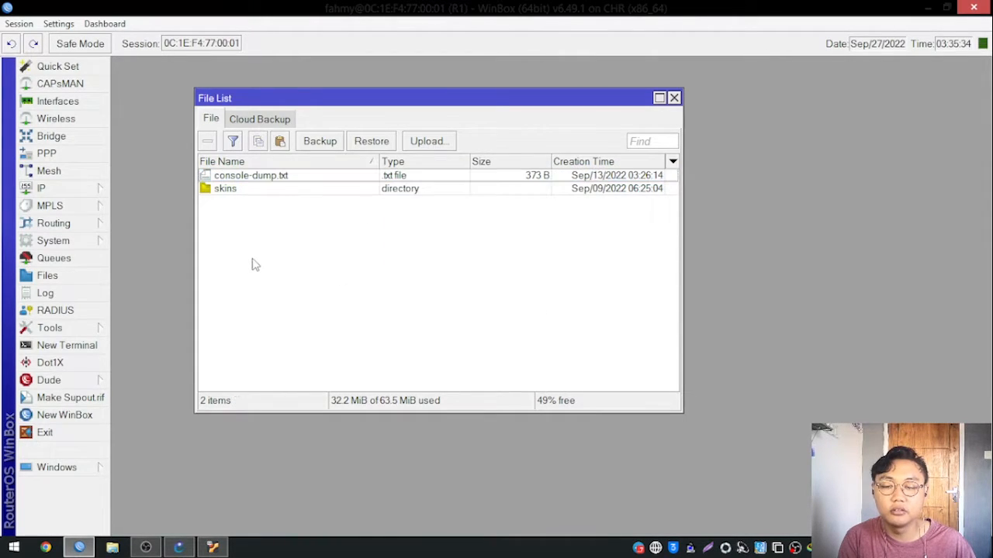
left_click(458, 107)
left_click_drag(459, 106, 482, 116)
left_click(407, 186)
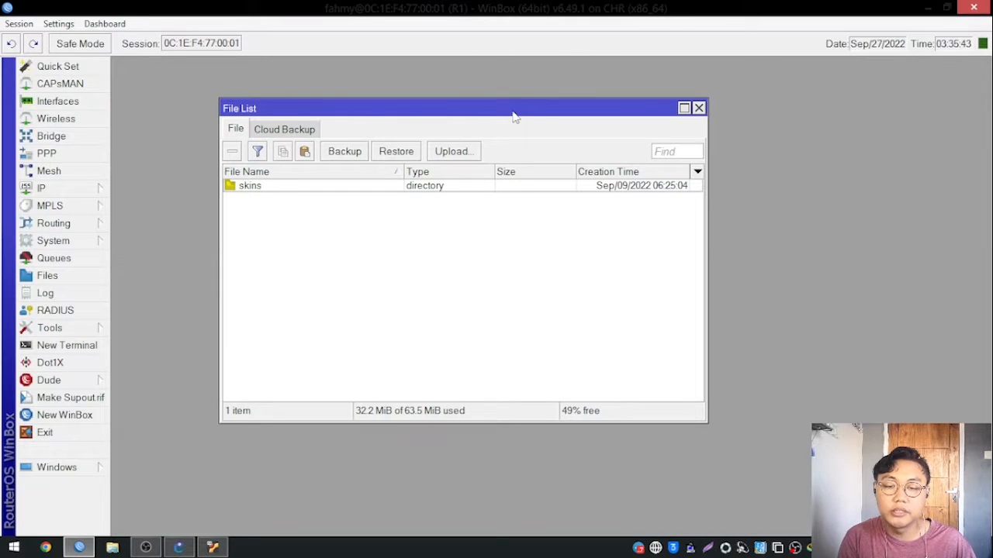
left_click_drag(512, 116, 529, 115)
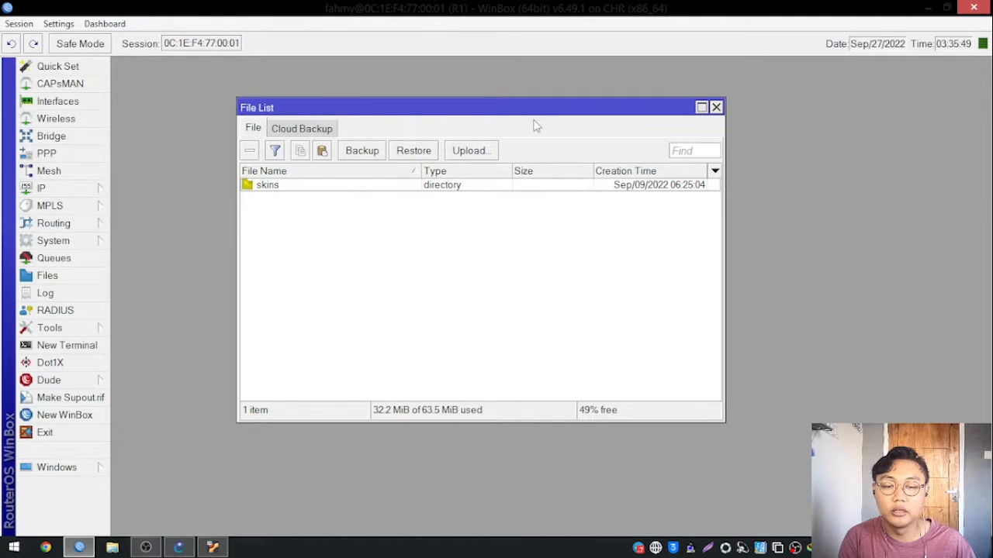
mouse_move(533, 118)
left_mouse_down()
mouse_move(488, 110)
mouse_move(517, 123)
left_mouse_up()
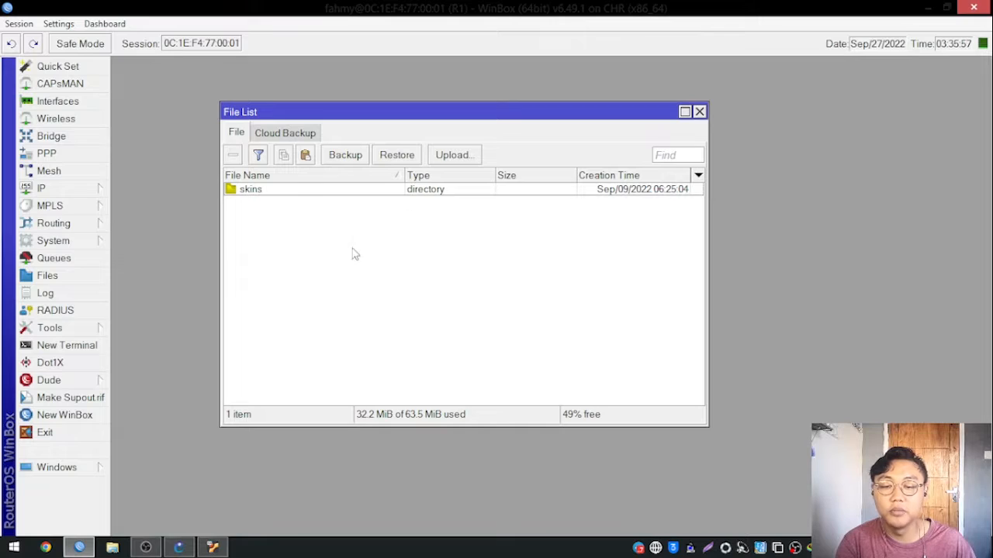
left_click_drag(437, 115, 447, 94)
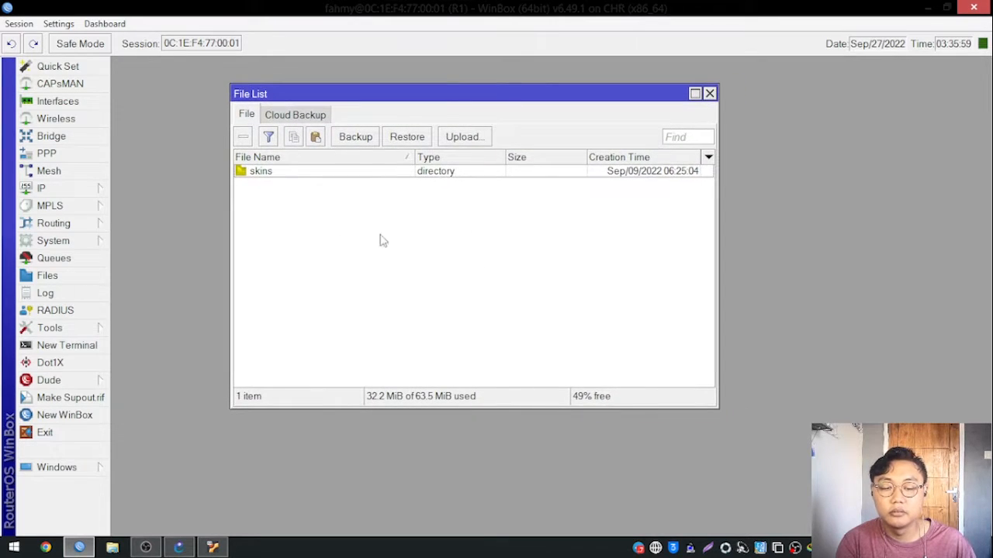
left_click_drag(508, 93, 501, 108)
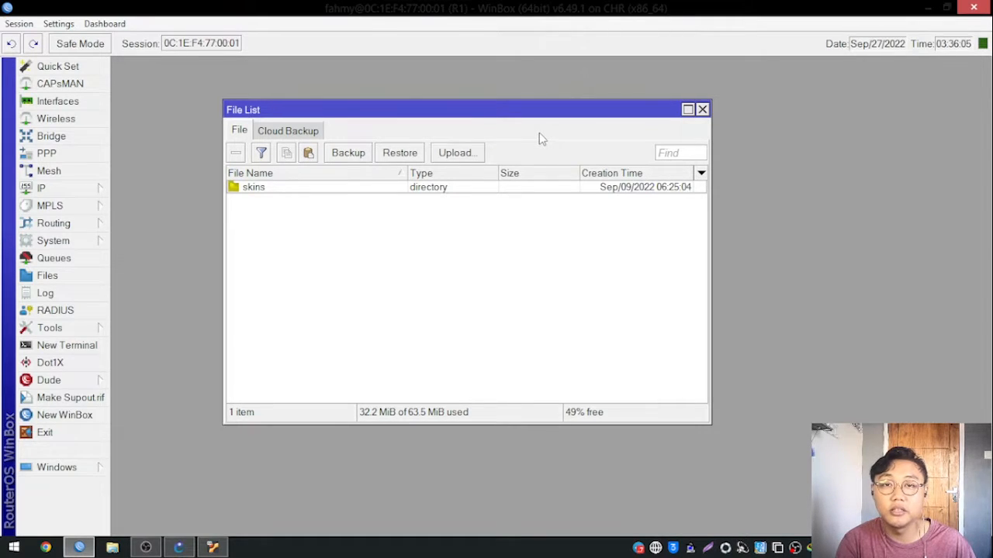
left_click_drag(528, 116, 533, 113)
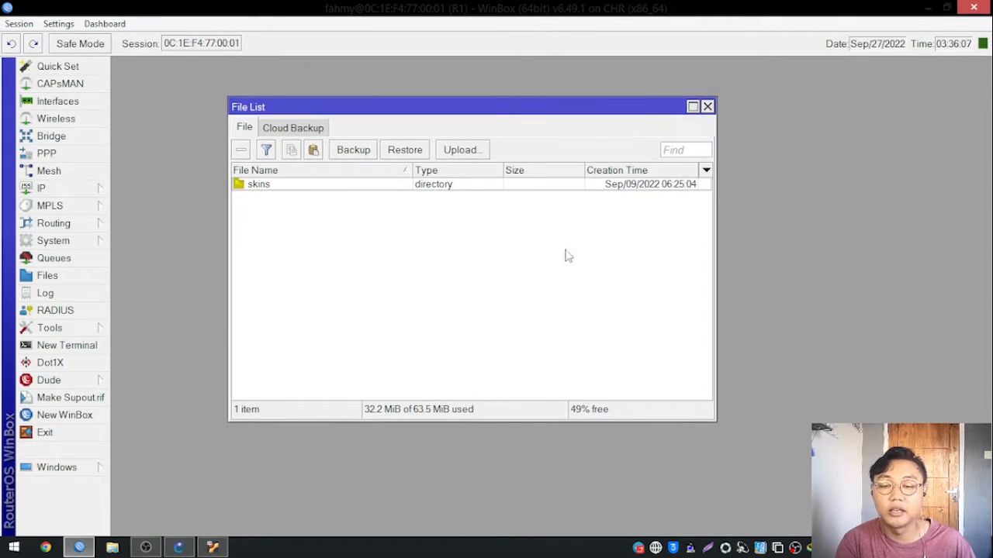
Close the file list and open the router's list of installed system packages.
left_click(708, 107)
left_click(76, 246)
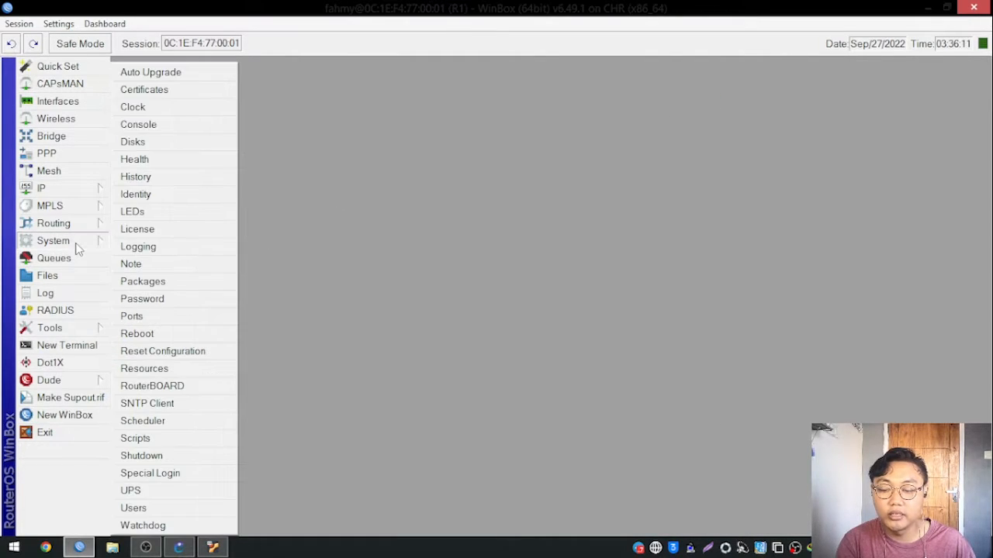
left_click(139, 283)
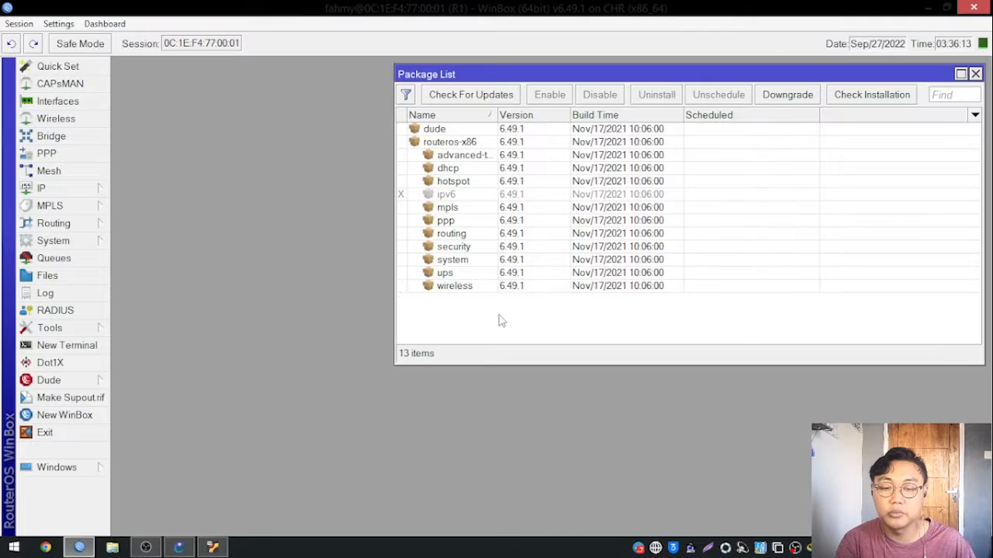
left_click_drag(646, 76, 486, 96)
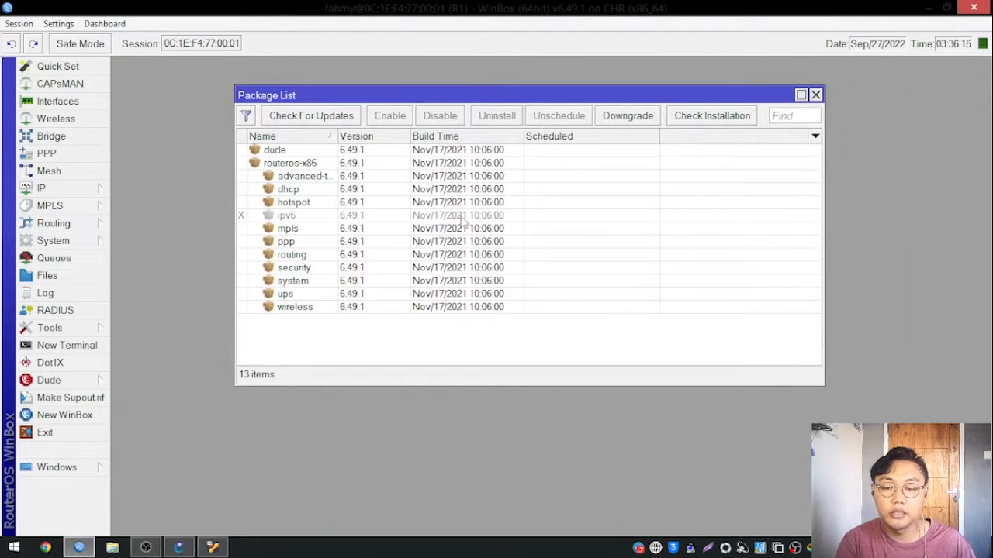
Examine the installed packages and their versions, from dude and the routeros-x86 bundle down to wireless, including the ipv6 package.
left_click(331, 153)
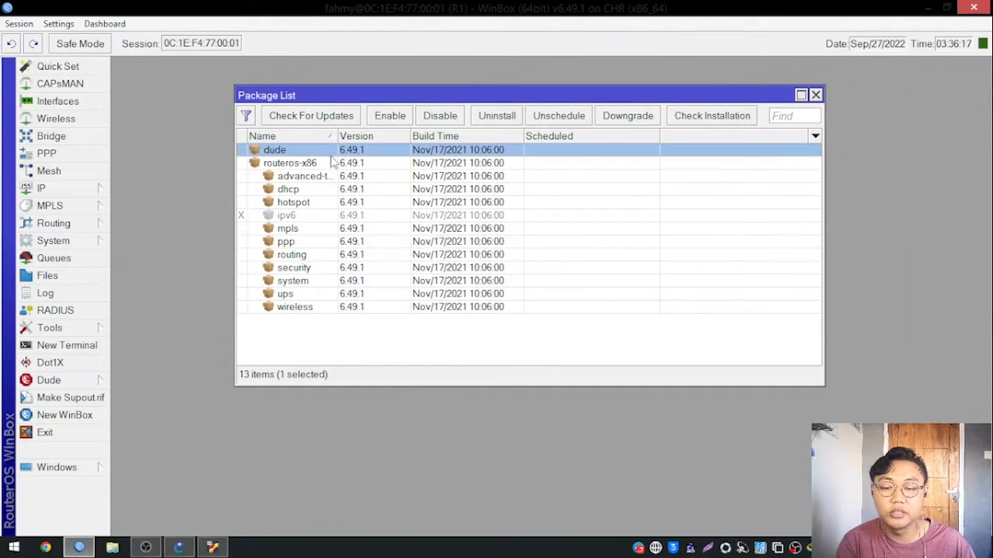
left_click(342, 296)
left_click(403, 355)
left_click(307, 177)
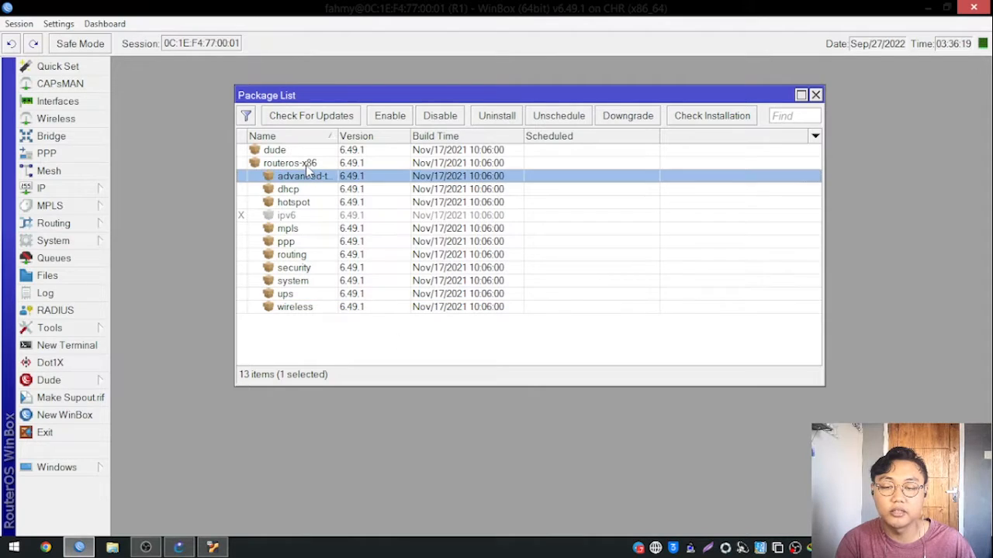
left_click(314, 165)
left_click(343, 309)
left_click(346, 296)
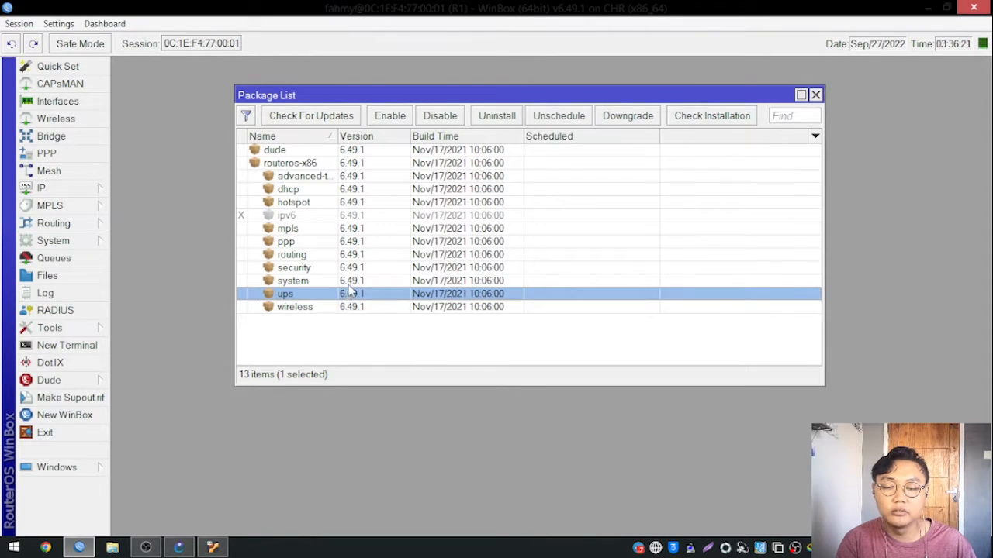
left_click(349, 282)
left_click(351, 270)
left_click(355, 256)
left_click(359, 230)
left_click(361, 241)
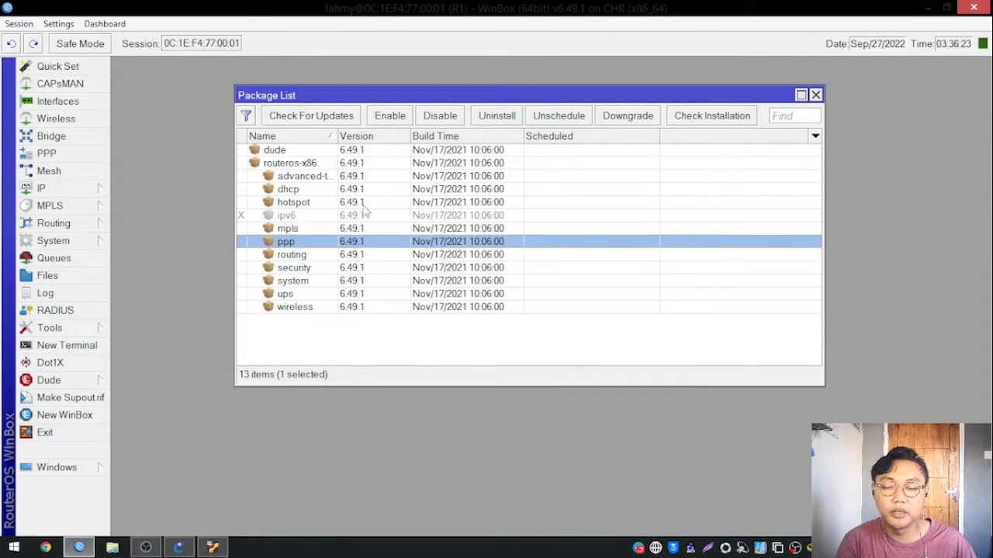
left_click(362, 202)
left_click(363, 190)
left_click(362, 177)
left_click(362, 163)
left_click(362, 178)
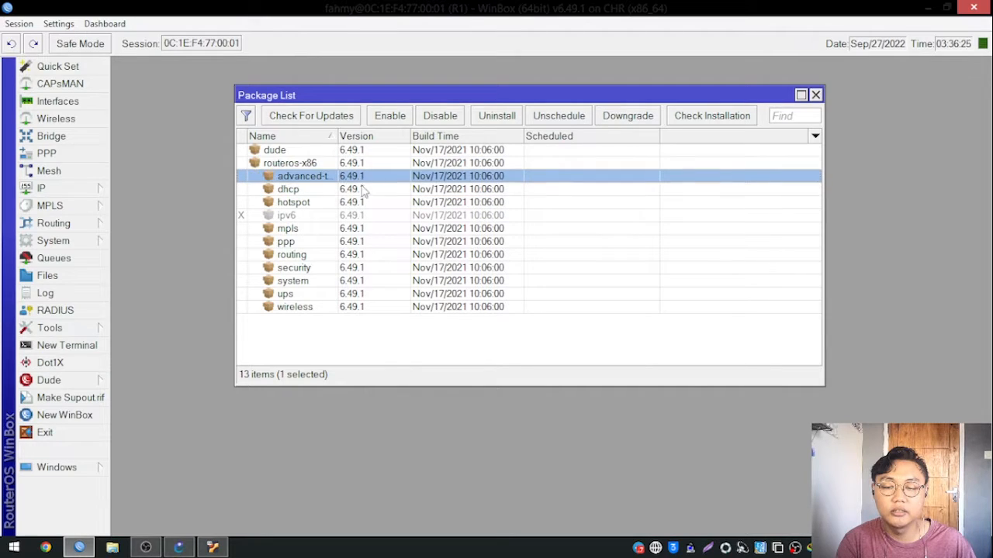
left_click(362, 190)
left_click(359, 216)
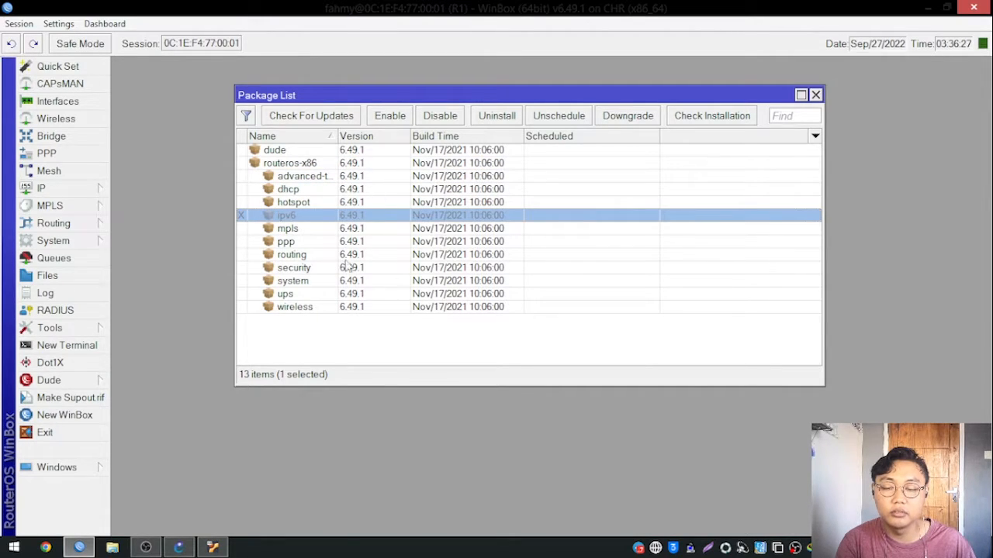
left_click_drag(505, 99, 533, 103)
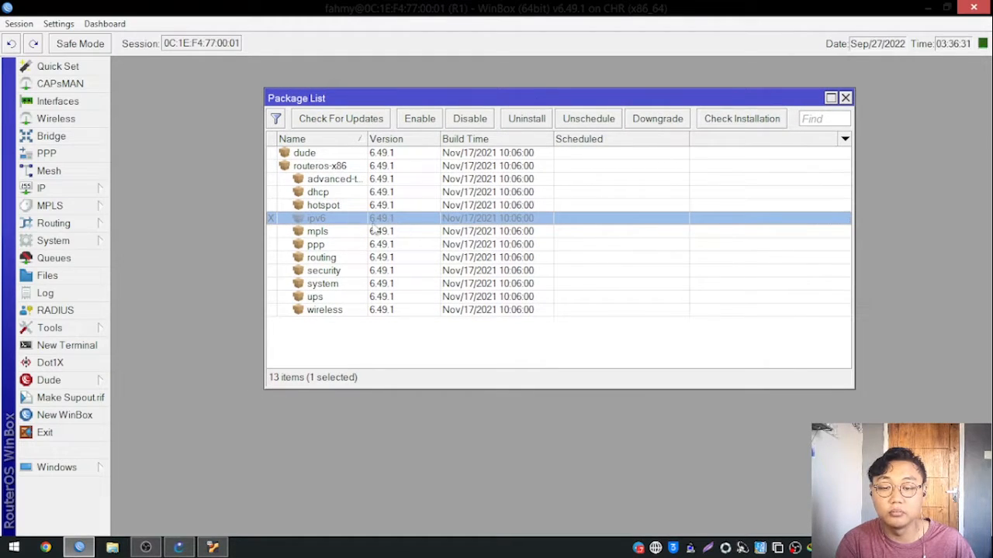
left_click(344, 310)
left_click(382, 361)
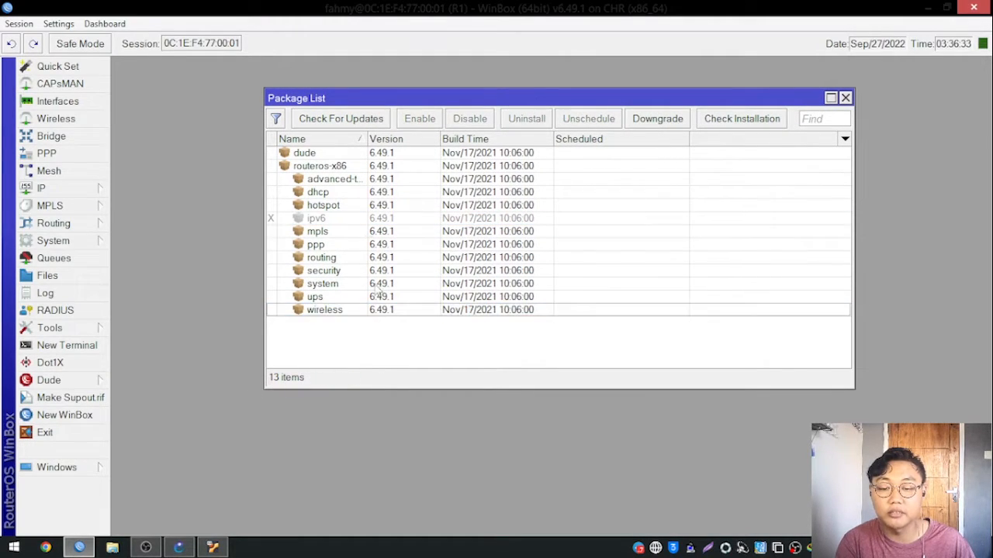
left_click(344, 218)
left_click(346, 341)
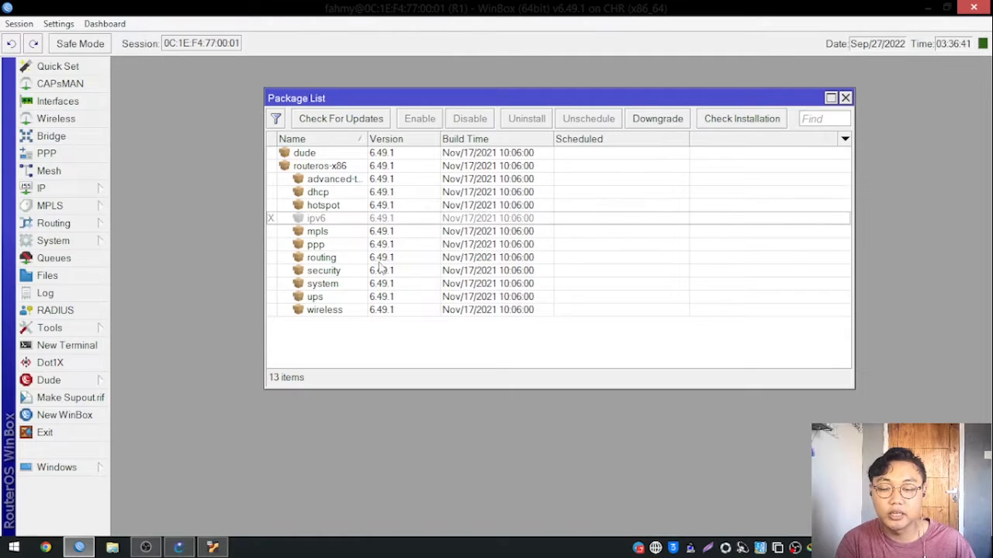
Compare the dhcp package with the router's IP feature list, and look at the MPLS entry as well.
left_click(328, 195)
left_click(96, 188)
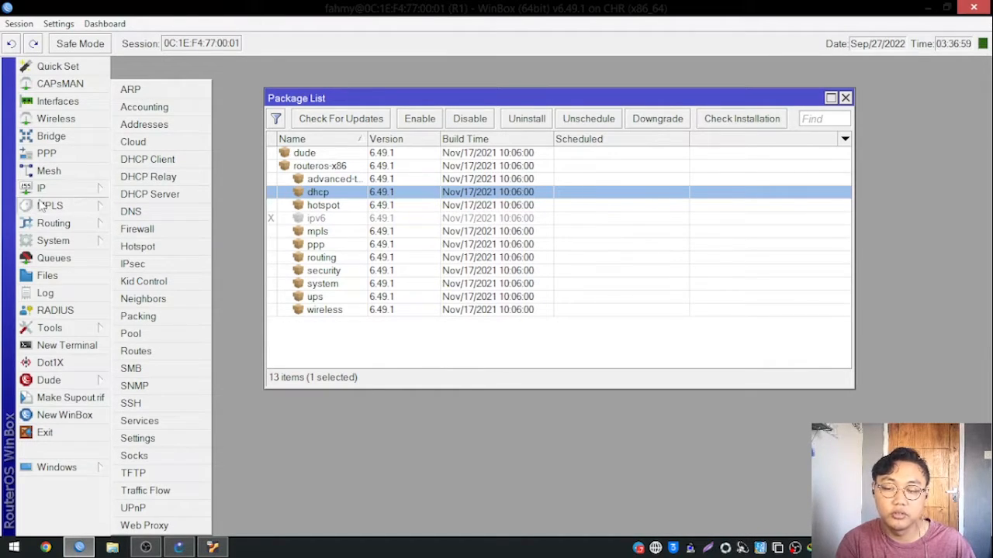
left_click(93, 206)
left_click(359, 340)
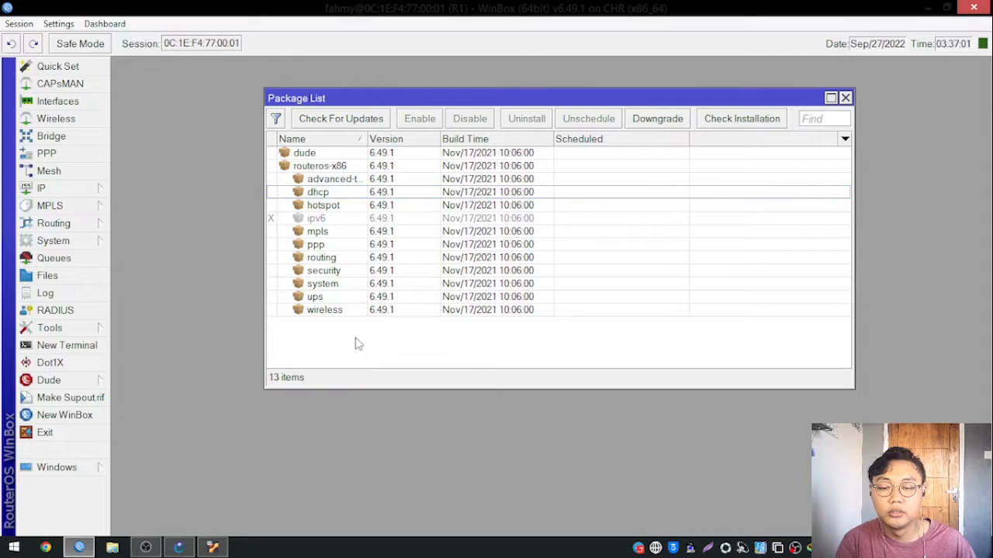
left_click_drag(391, 98, 369, 99)
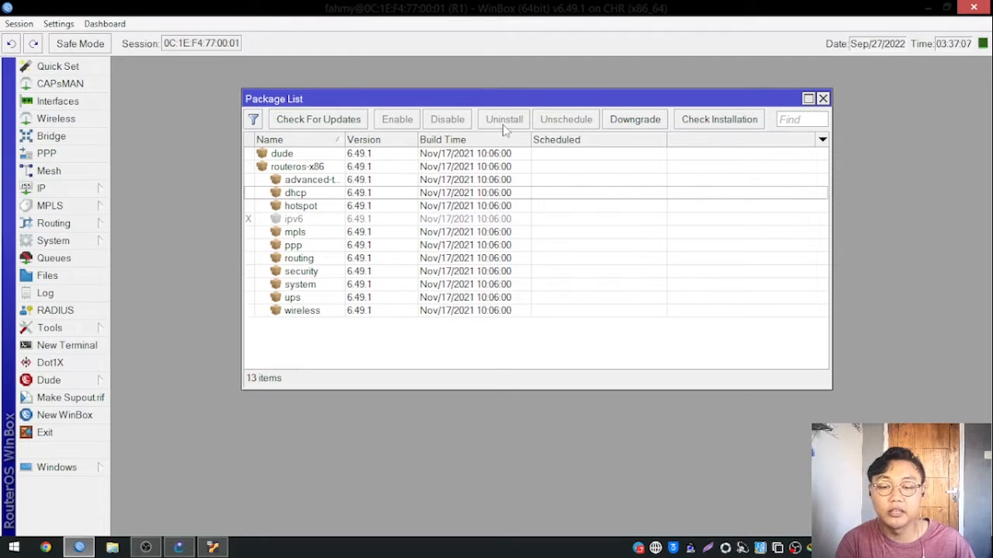
left_click_drag(528, 98, 549, 106)
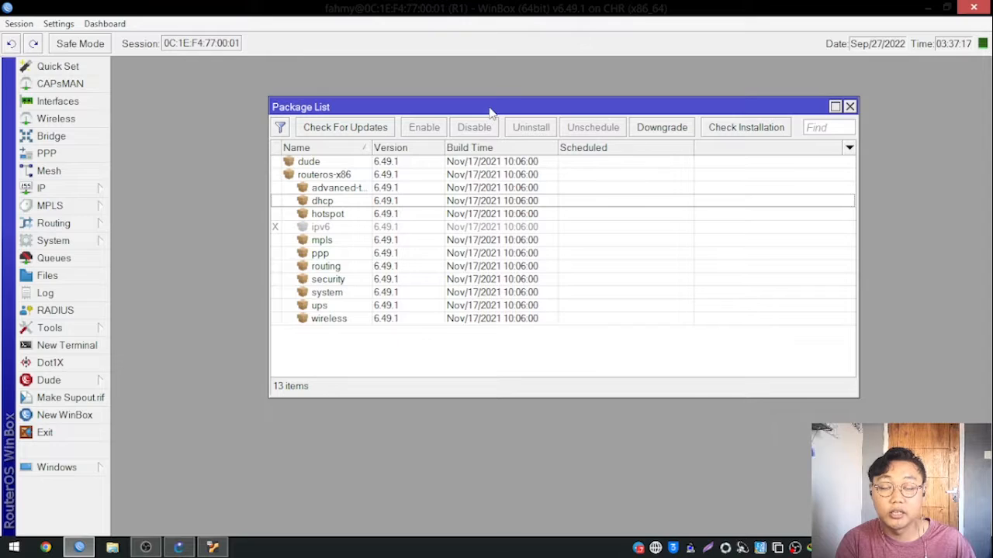
left_click_drag(489, 109, 482, 110)
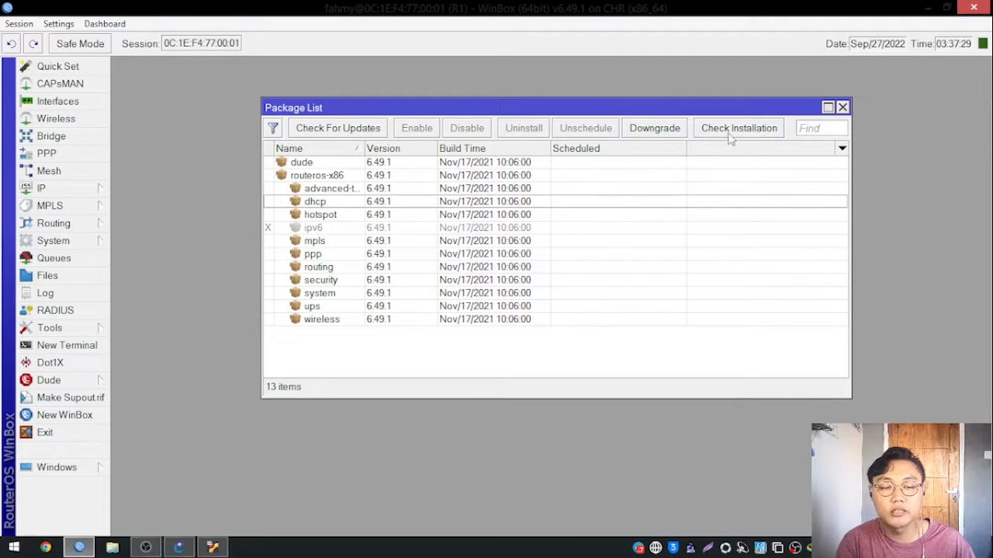
Check for package updates and compare the installed RouterOS version with the latest one on the upgrade channel.
left_click(347, 132)
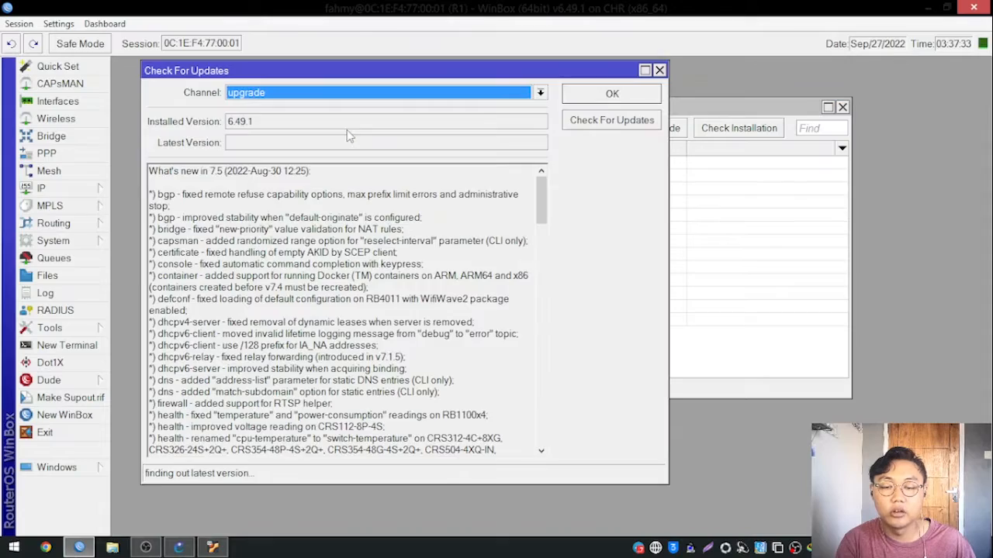
left_click_drag(480, 80, 572, 86)
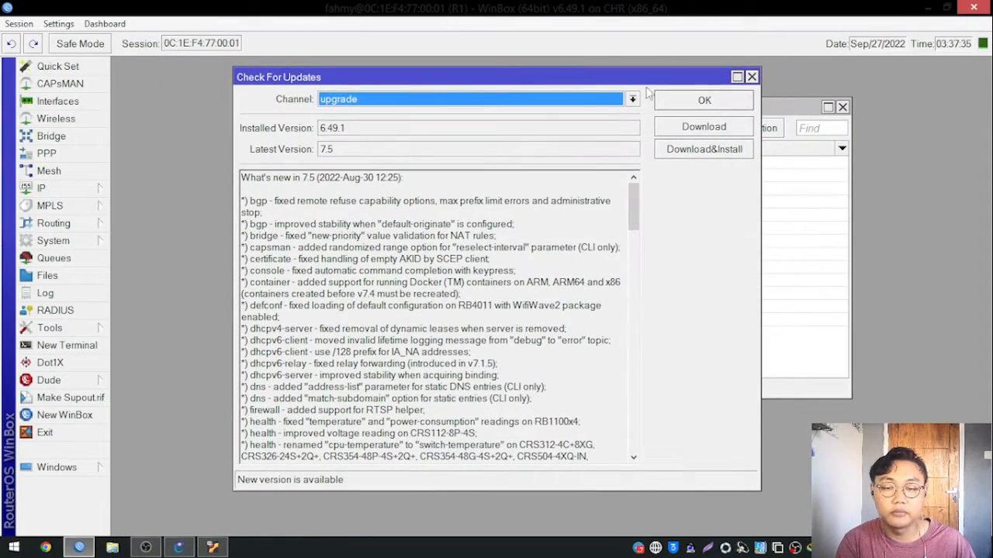
mouse_move(631, 203)
left_mouse_down()
mouse_move(620, 391)
mouse_move(617, 199)
left_mouse_up()
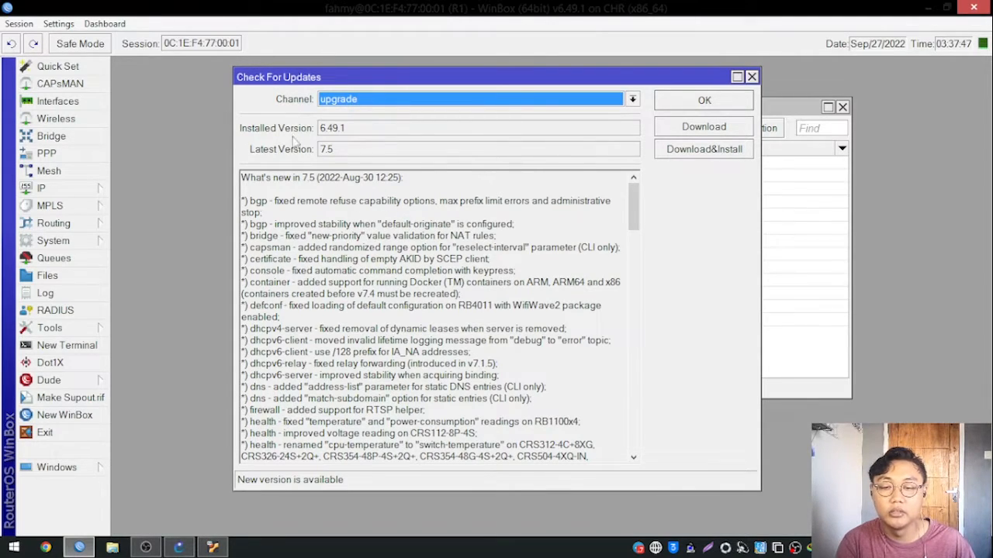
mouse_move(320, 128)
left_mouse_down()
mouse_move(349, 131)
mouse_move(328, 137)
left_mouse_up()
left_click(350, 131)
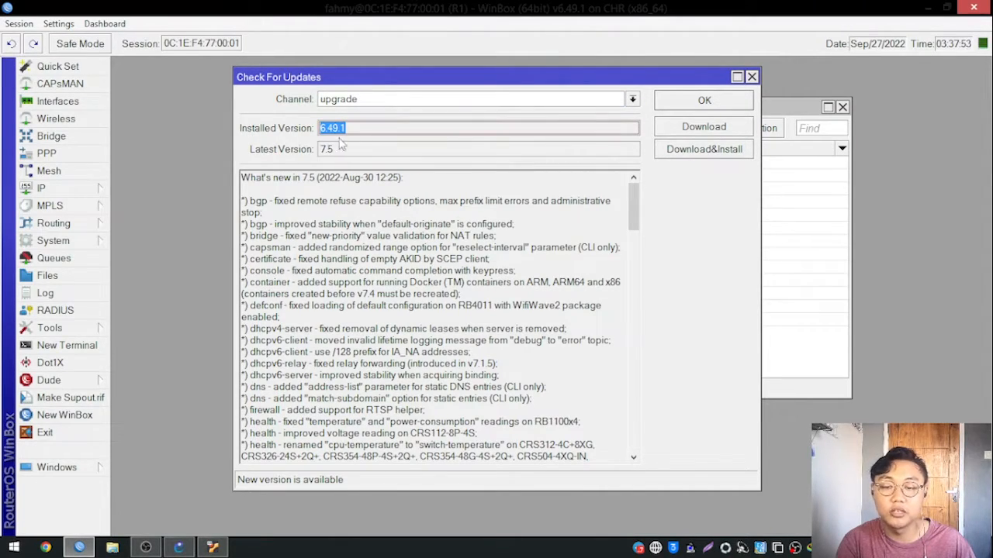
Switch the update channel to long term and examine its latest version and release notes.
left_click(350, 101)
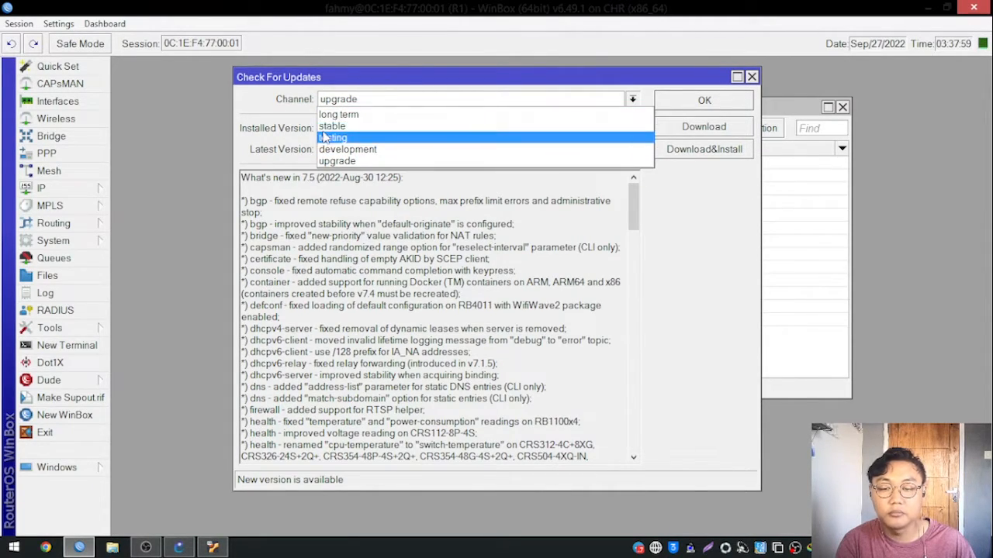
left_click(341, 114)
left_click_drag(445, 85, 413, 84)
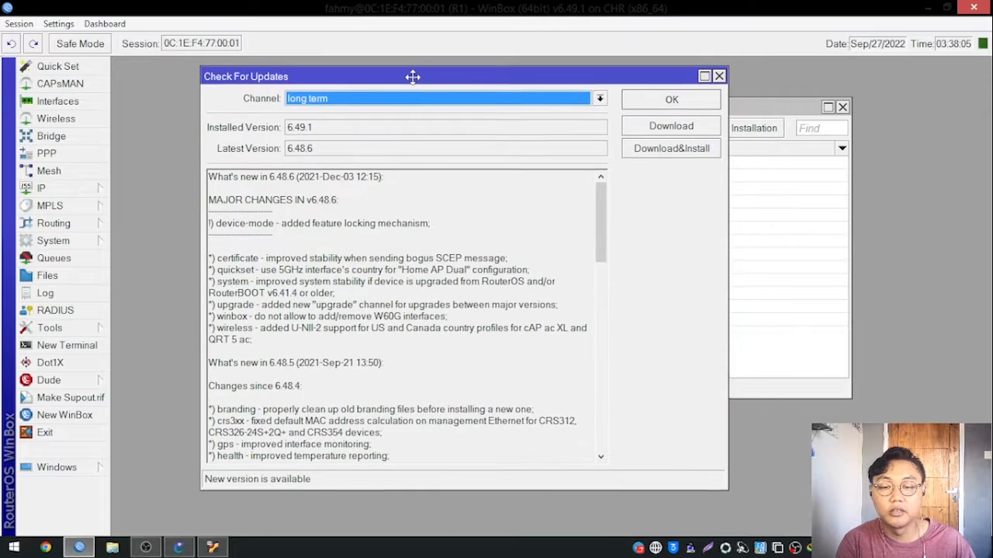
left_click_drag(604, 225, 523, 186)
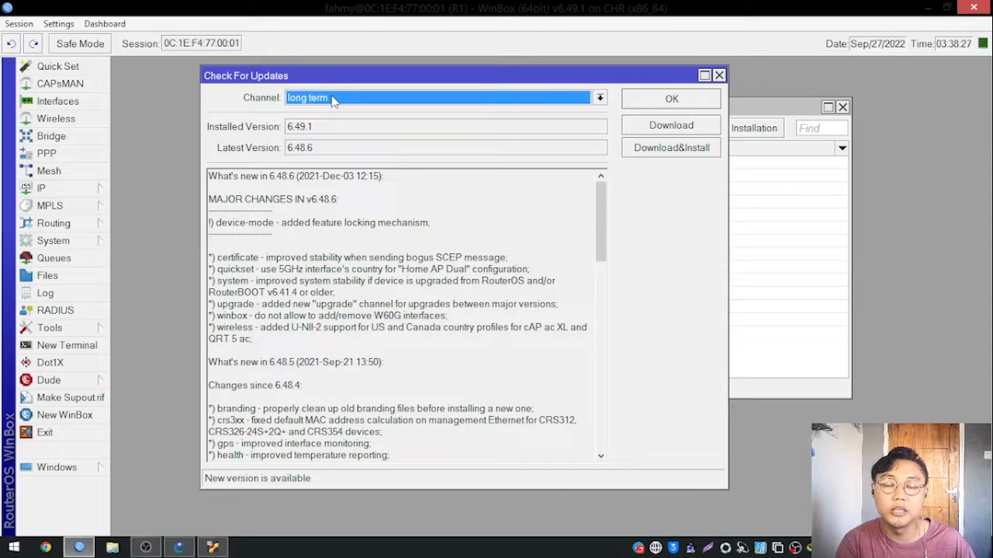
left_click(597, 239)
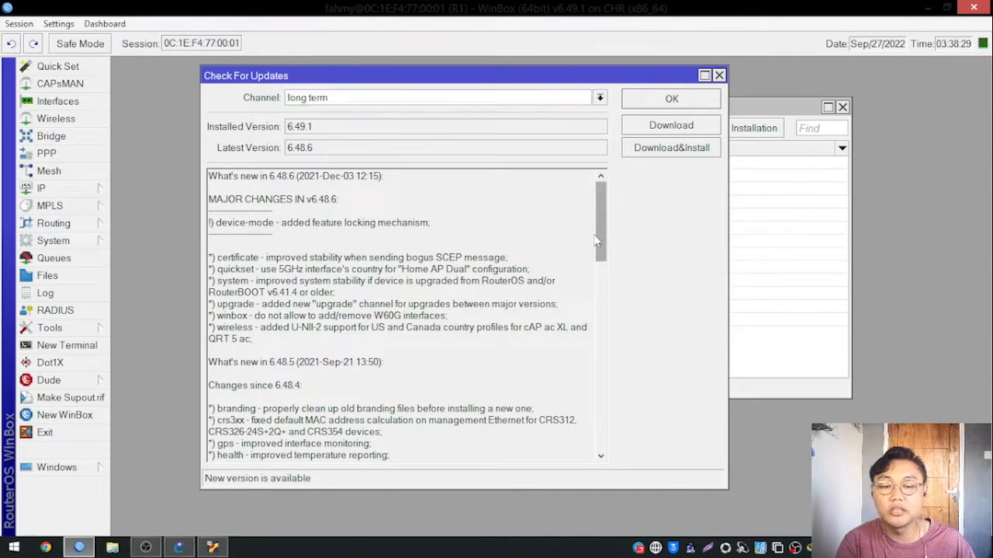
mouse_move(604, 258)
left_mouse_down()
mouse_move(605, 423)
mouse_move(604, 256)
left_mouse_up()
View the latest version and release notes on the stable channel, and return to long term for comparison.
left_click(403, 104)
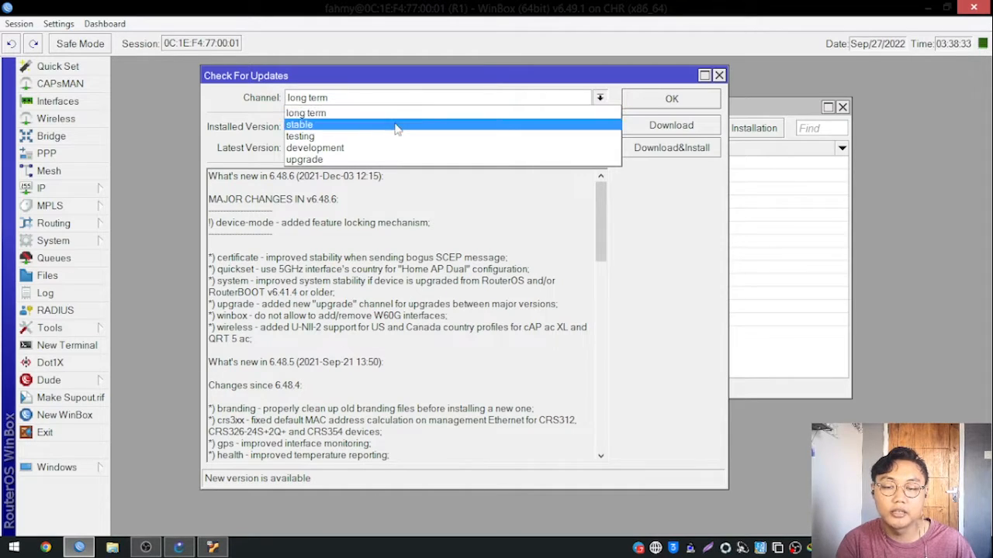
left_click(396, 125)
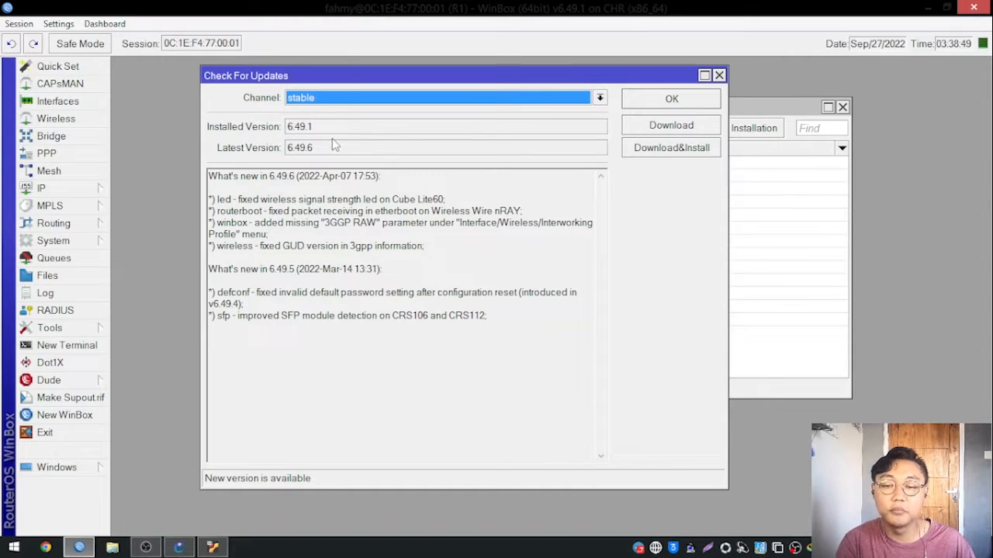
left_click(343, 99)
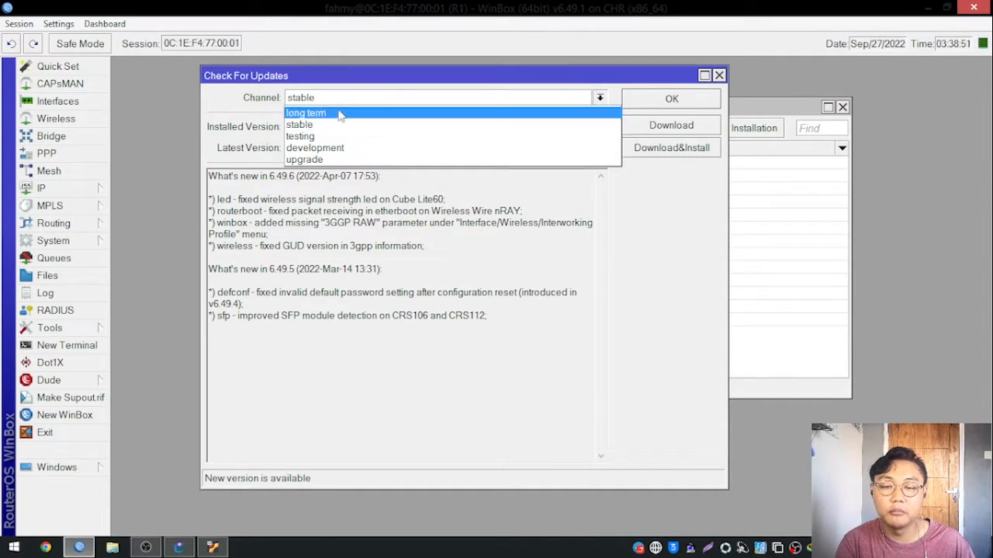
left_click(365, 114)
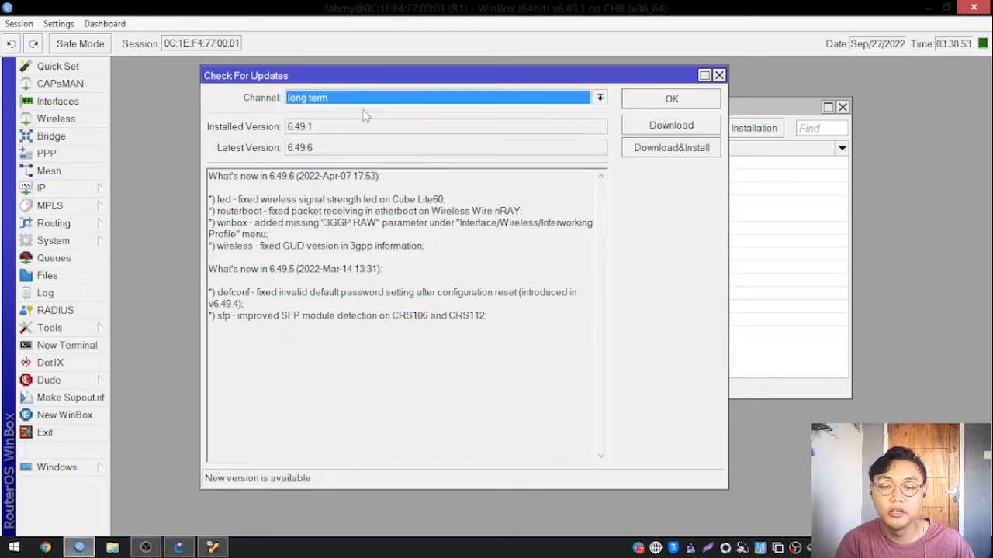
mouse_move(409, 81)
left_mouse_down()
mouse_move(467, 71)
mouse_move(414, 76)
left_mouse_up()
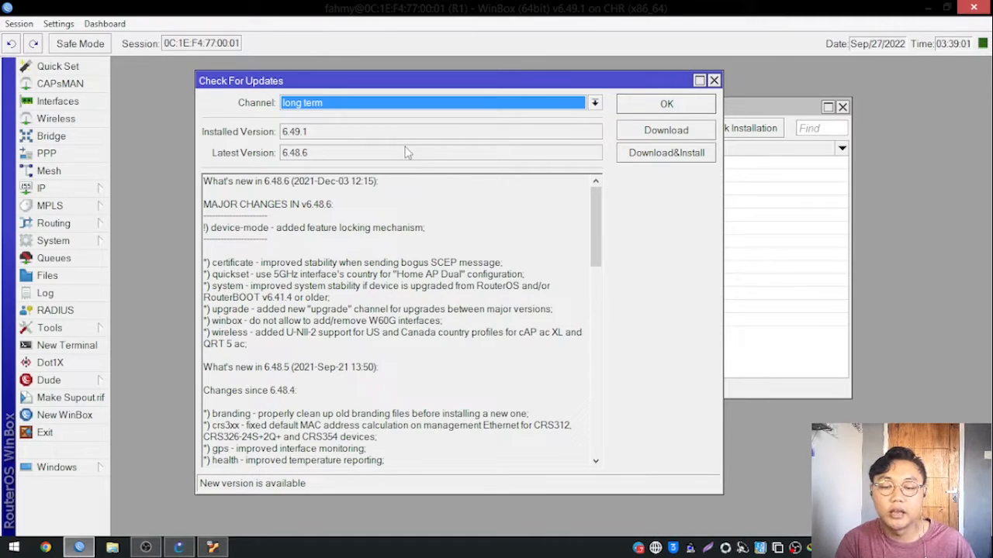
Check the latest version offered on the testing channel and on the development channel.
left_click(392, 103)
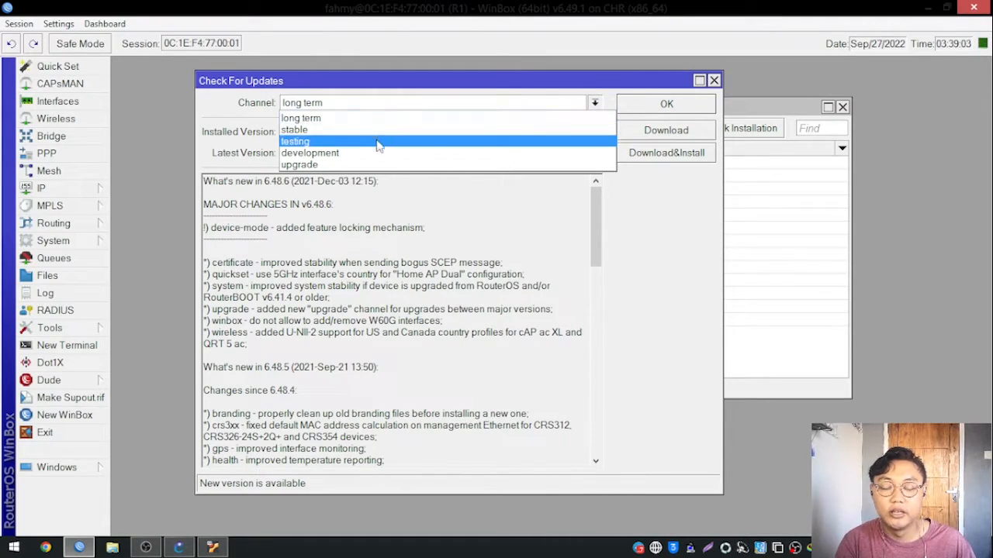
left_click(316, 142)
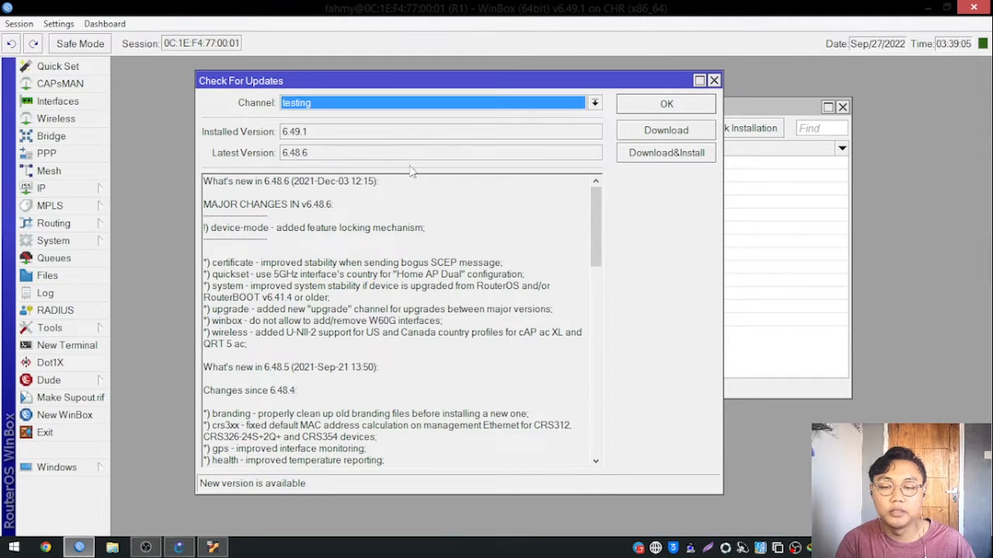
left_click(332, 106)
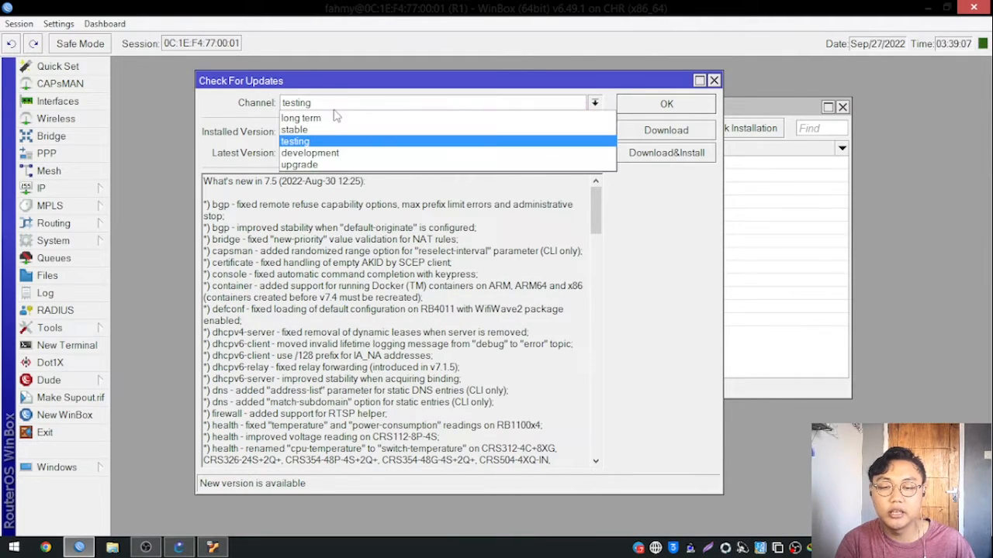
left_click(314, 154)
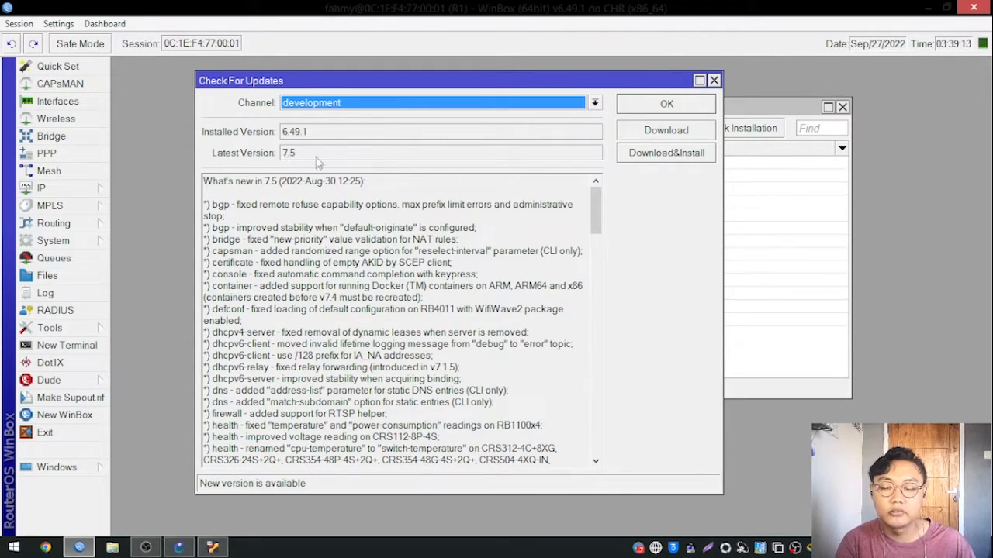
Return to the testing channel, and switch to upgrade to view its latest version and release notes.
left_click(317, 107)
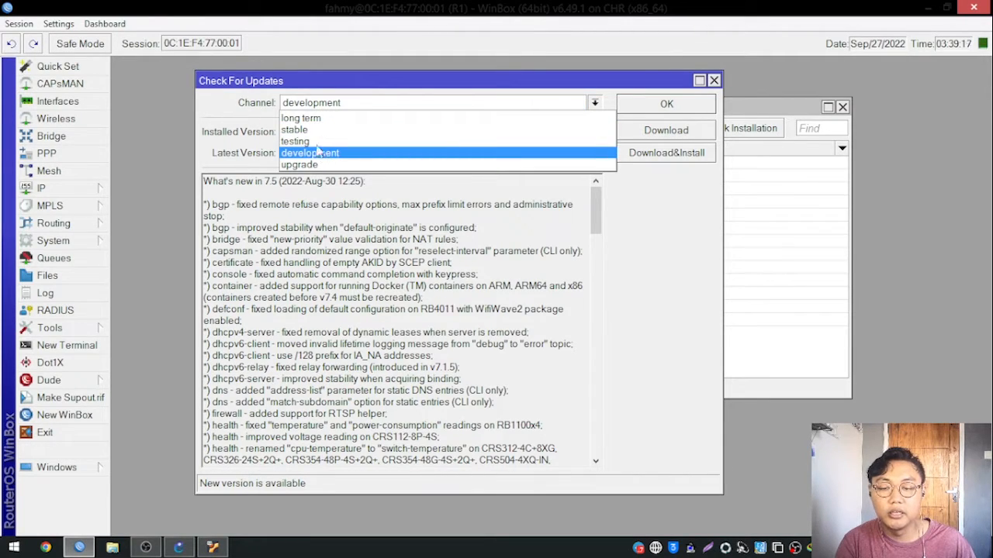
left_click(310, 142)
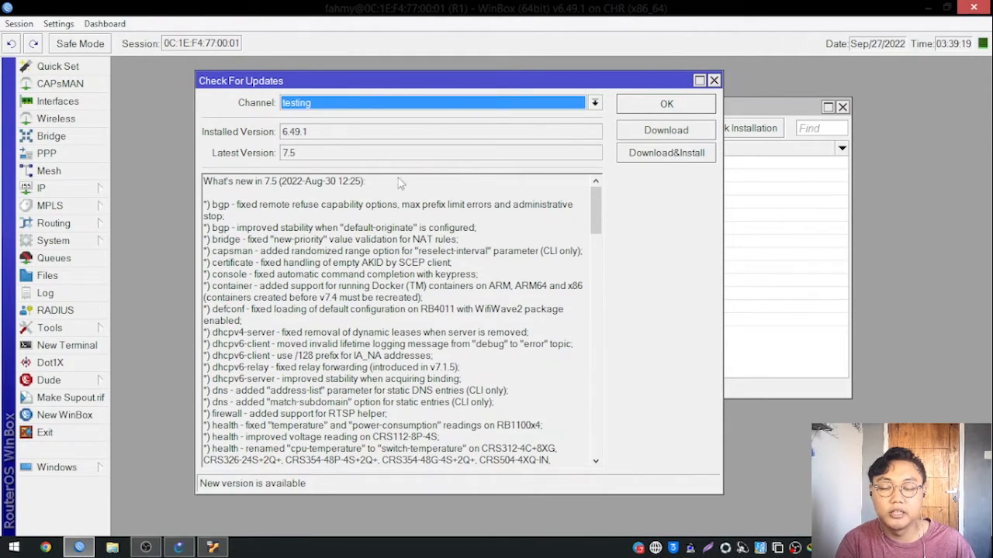
left_click(380, 113)
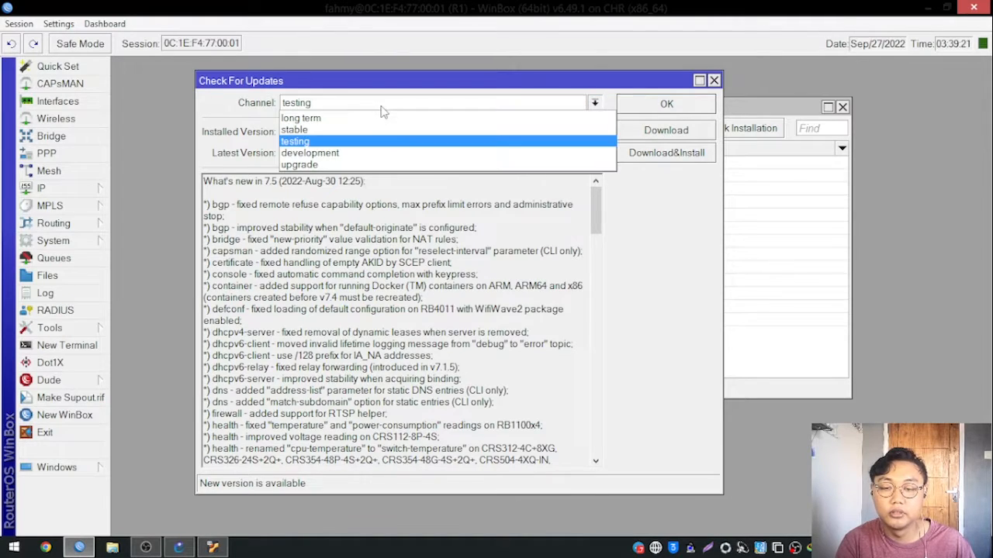
left_click(309, 165)
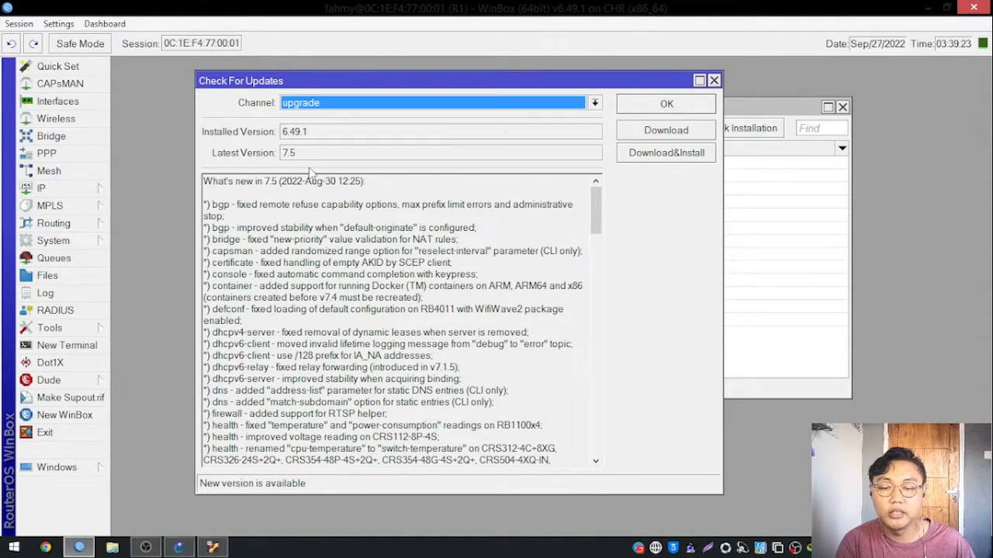
left_click(324, 105)
left_click(327, 111)
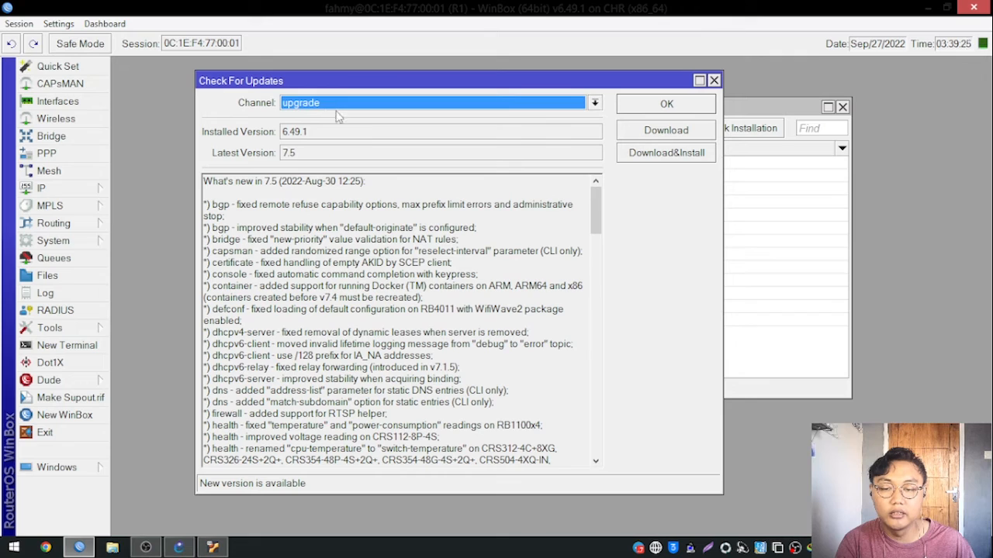
left_click_drag(594, 225, 423, 95)
Compare the latest version on the stable channel with the one on the upgrade channel.
left_click(425, 103)
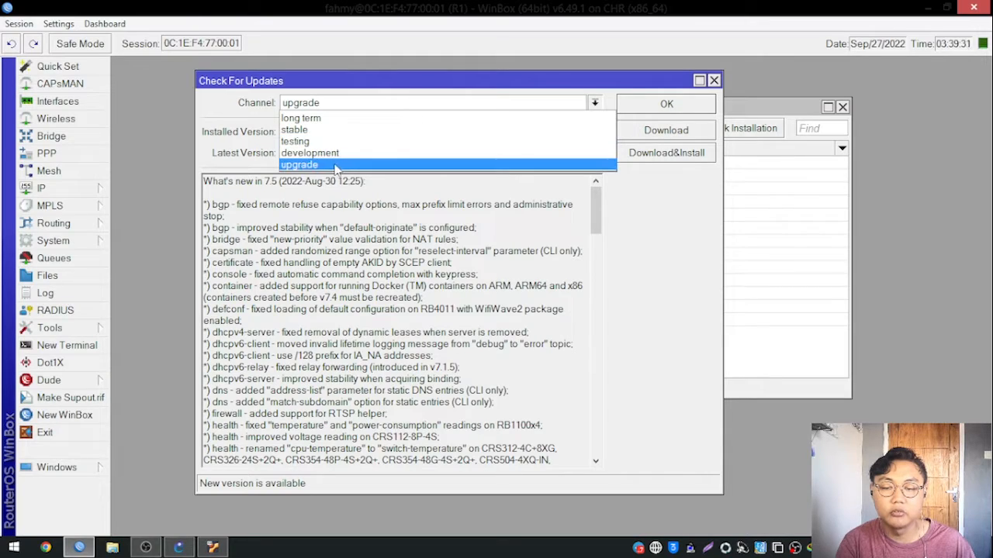
left_click(334, 129)
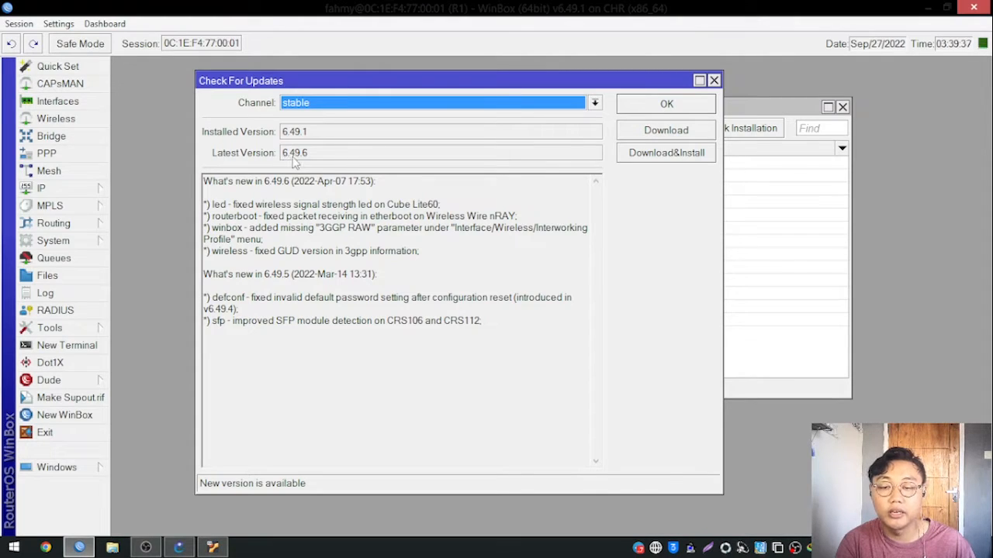
left_click(310, 107)
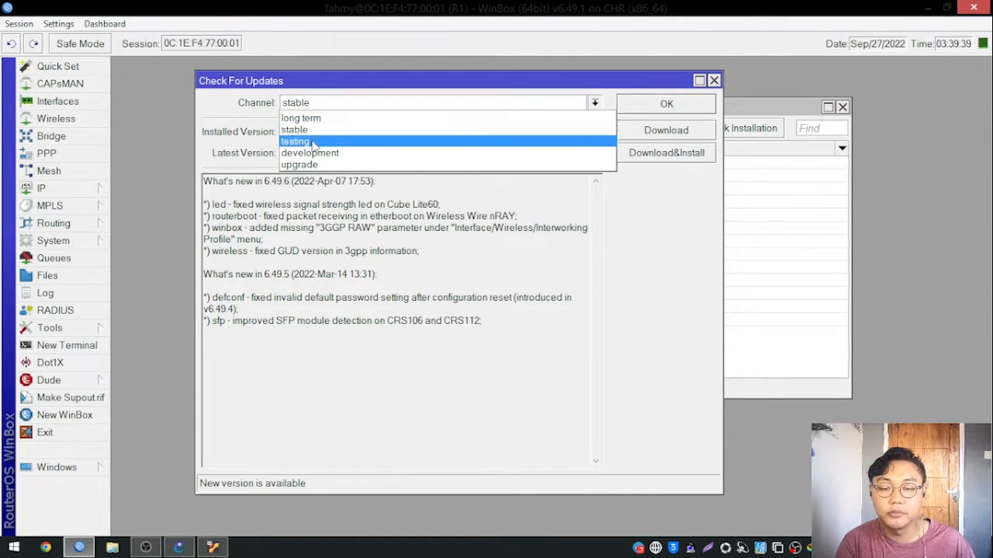
left_click(346, 163)
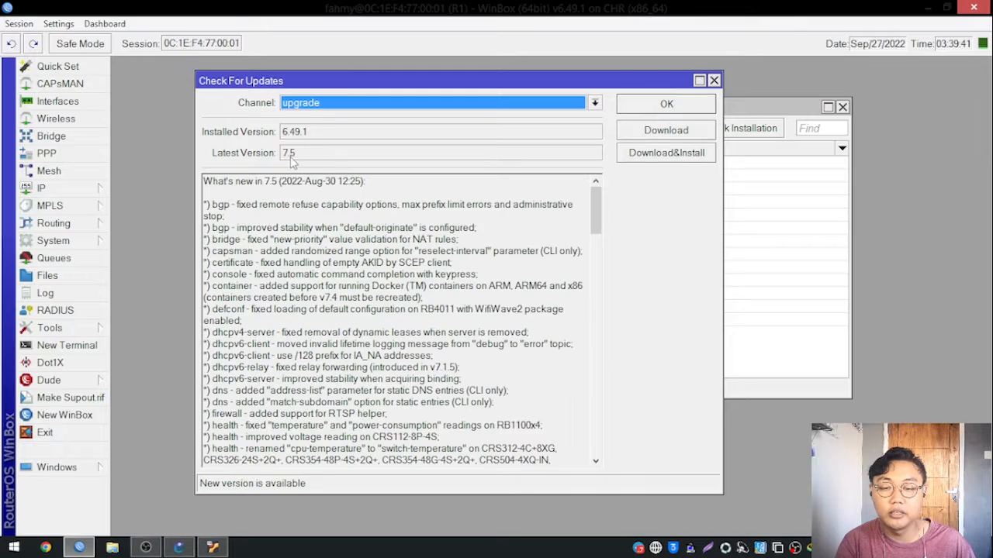
Switch the update channel through testing, development and stable, and return it to long term to view its latest version and release notes.
left_click(356, 108)
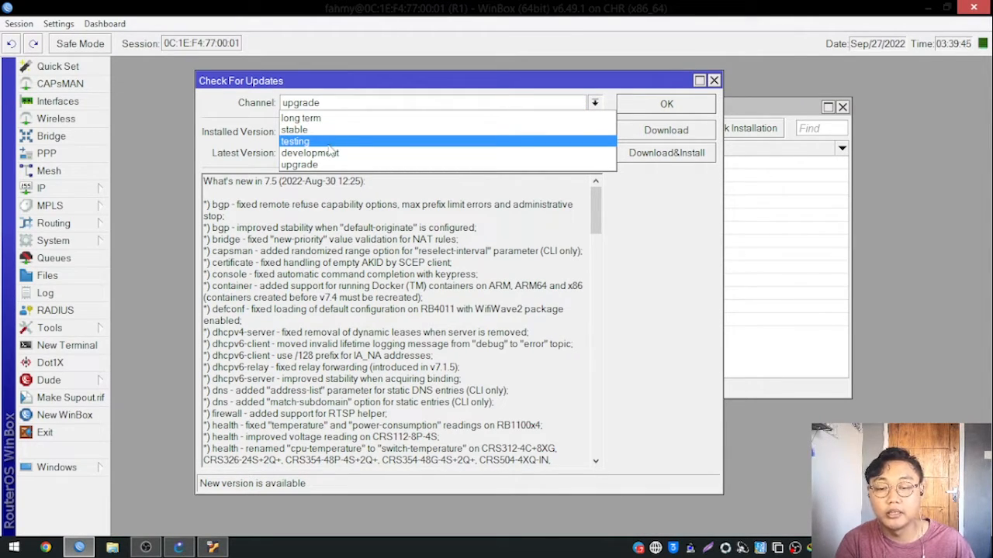
left_click(330, 143)
left_click(333, 106)
left_click(329, 153)
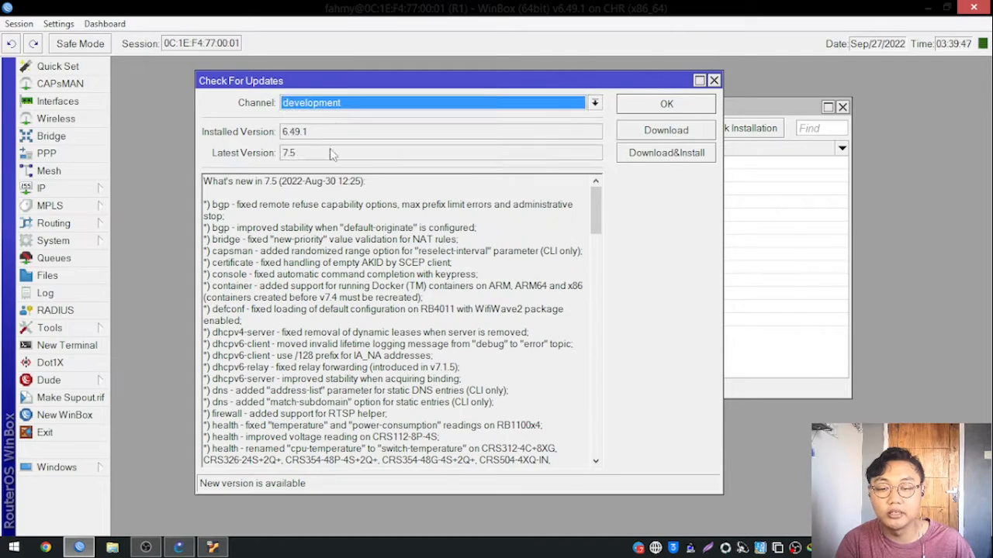
left_click(338, 109)
left_click(338, 129)
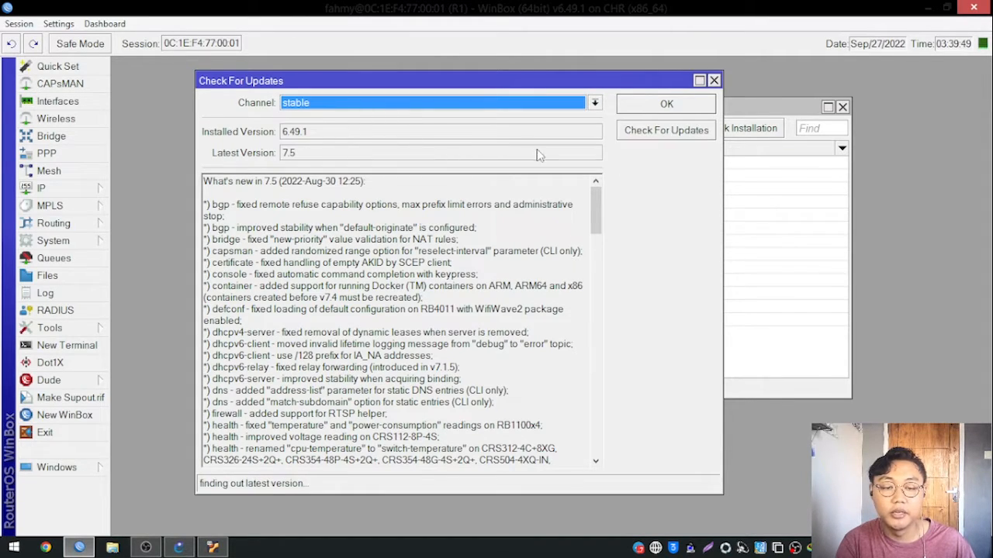
left_click(325, 109)
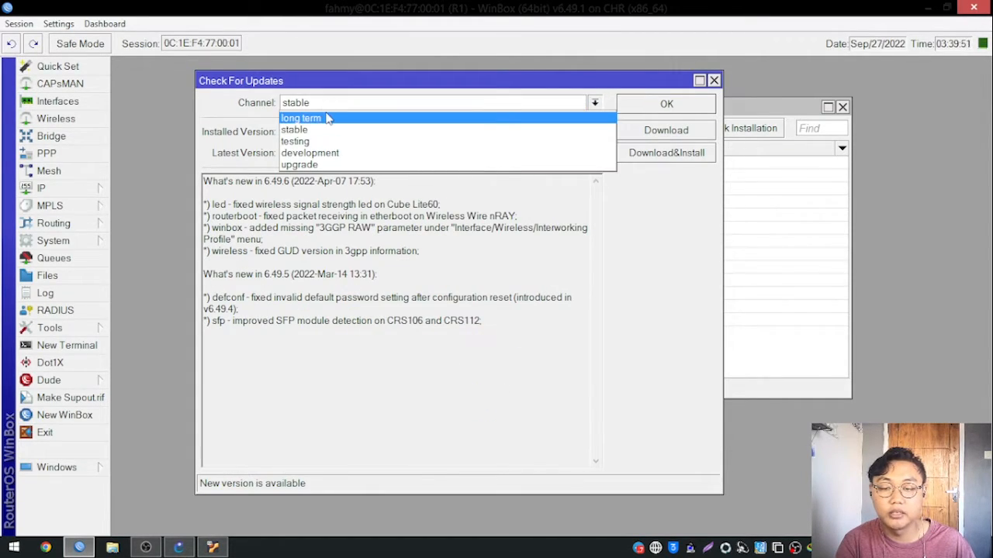
left_click(330, 114)
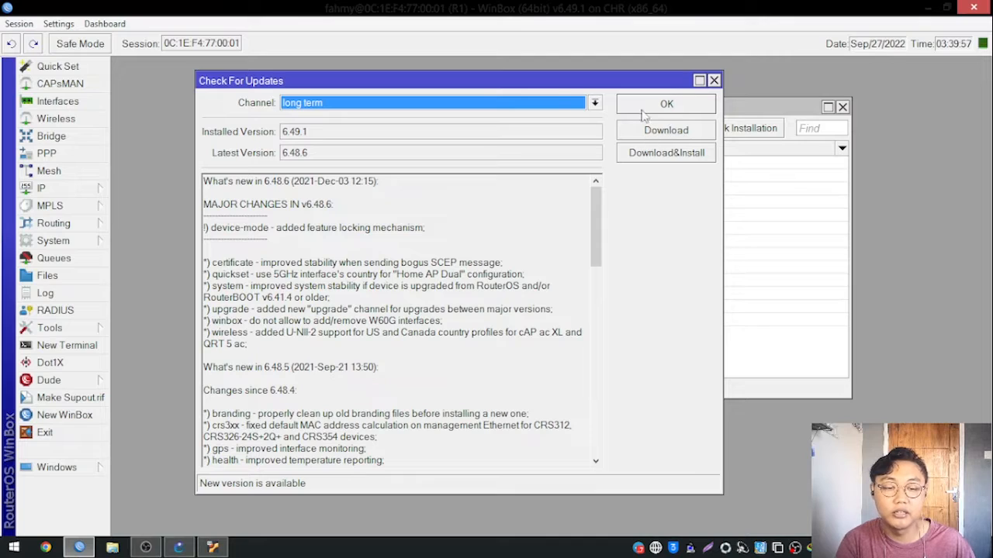
Spread the Check For Updates and Package List windows apart and place the router's File List beside them.
left_click_drag(573, 83, 518, 89)
left_click(779, 108)
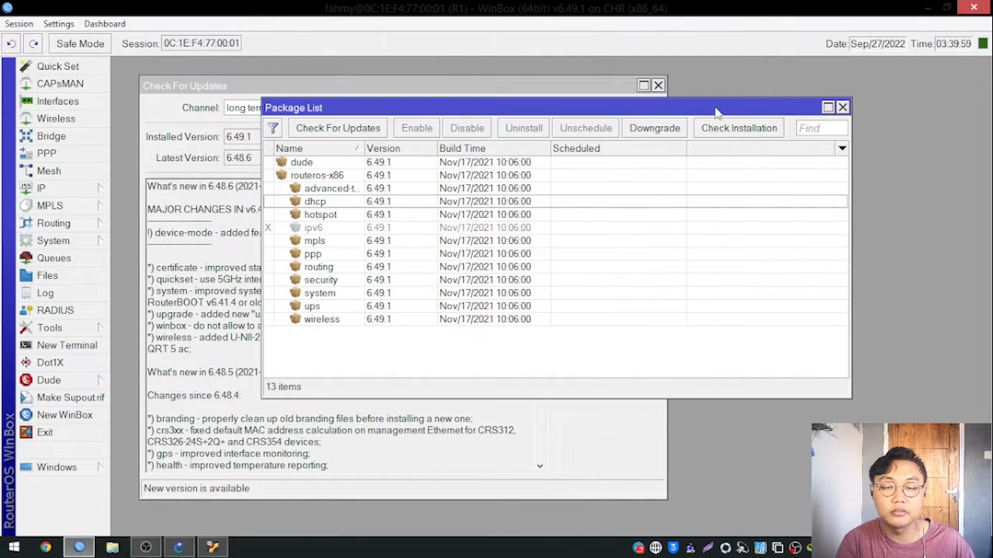
left_click_drag(715, 109, 822, 106)
left_click(47, 276)
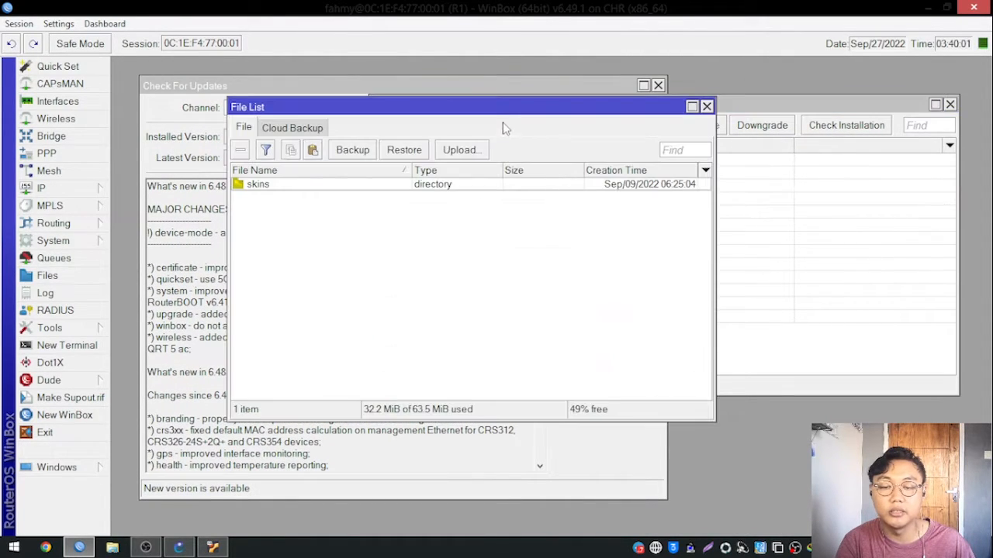
left_click_drag(506, 115, 696, 159)
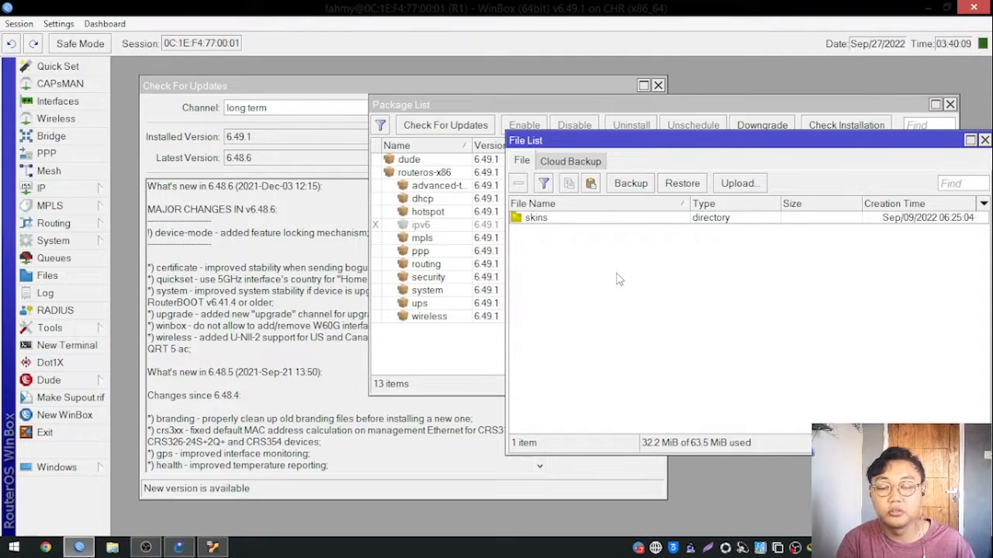
Bring the long term update details to the front, and return to the File List to view both windows together.
left_click(306, 85)
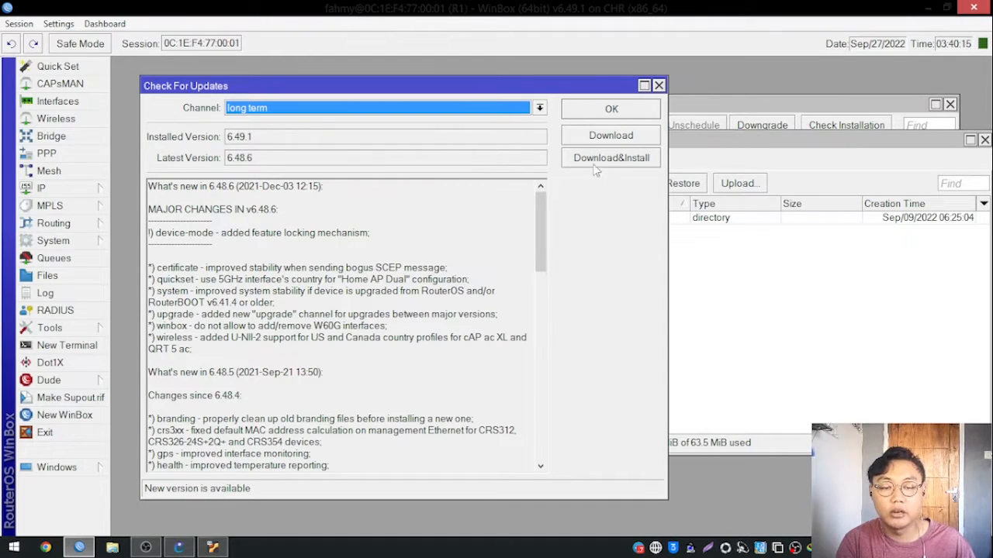
left_click_drag(589, 91, 565, 91)
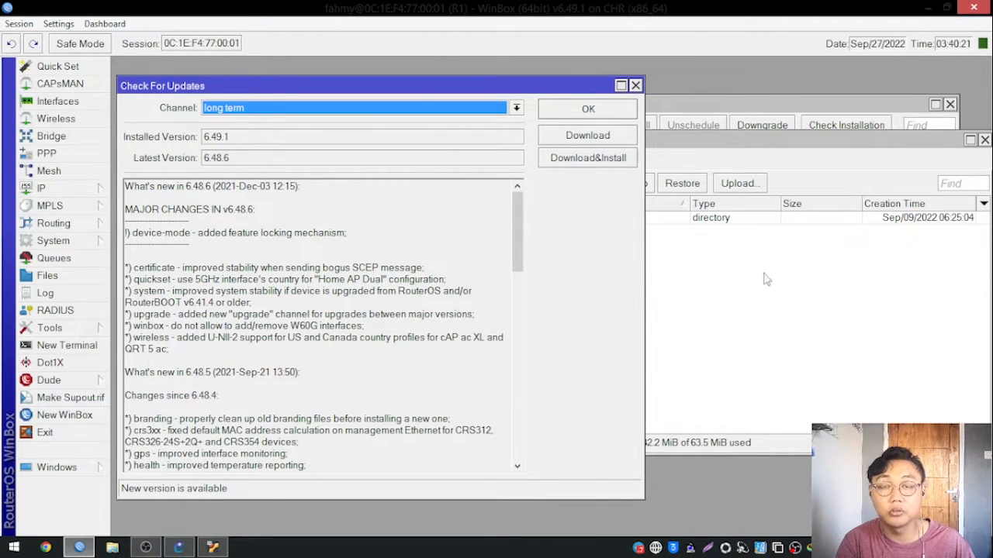
left_click(799, 287)
left_click_drag(768, 153, 689, 195)
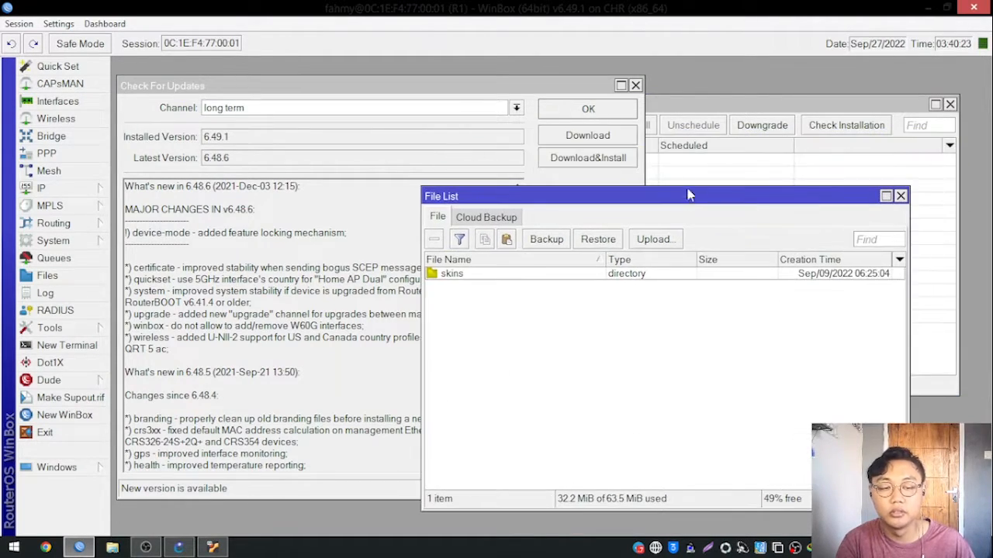
Close the Check For Updates, File List and Package List windows, and end the current router session.
left_click(574, 85)
left_click(635, 85)
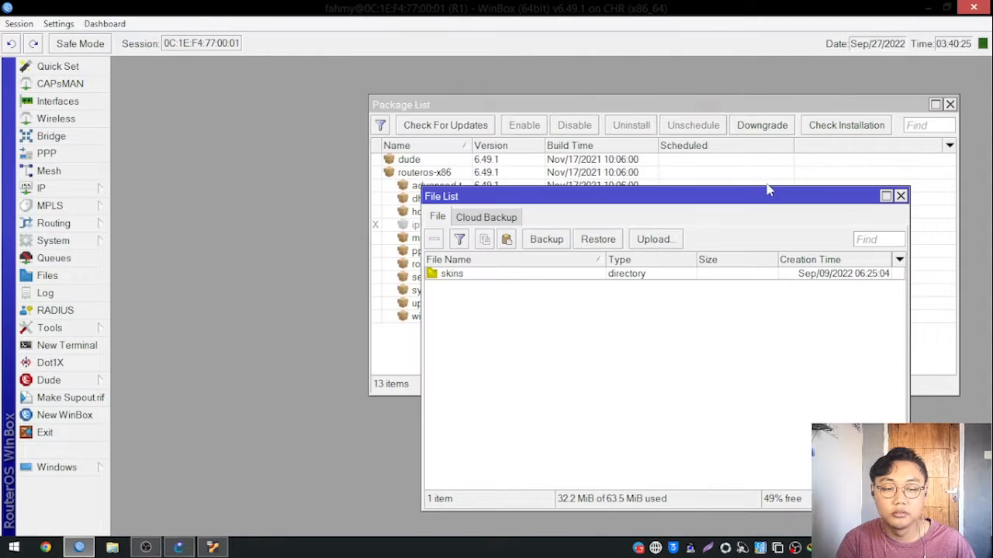
left_click_drag(772, 201, 618, 184)
left_click(746, 179)
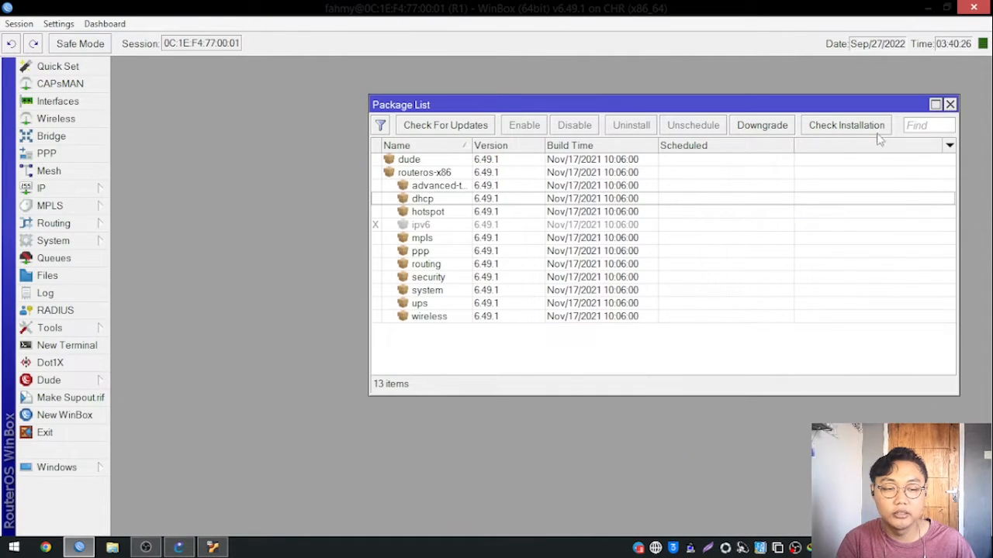
left_click(949, 104)
left_click(974, 7)
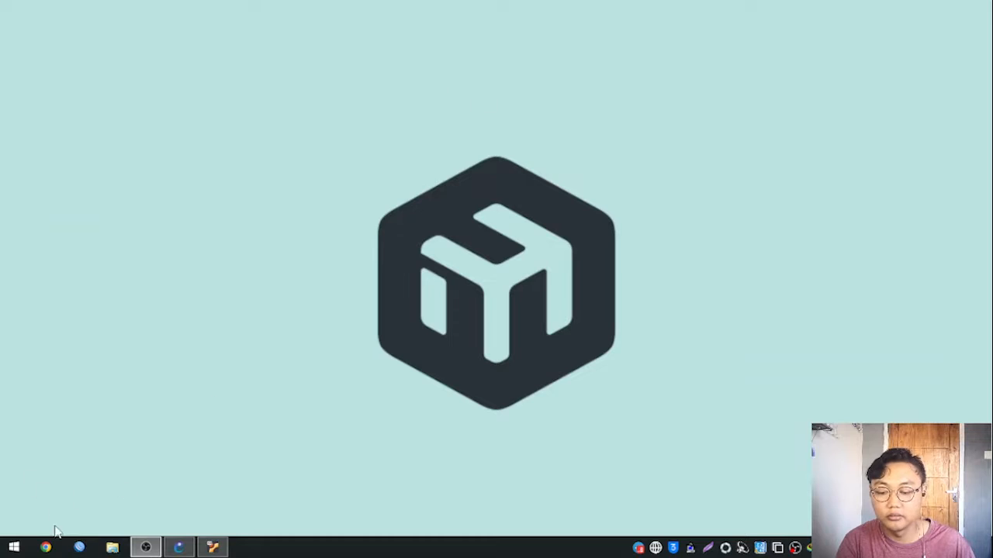
Reopen WinBox and connect to the router at 10.10.10.1 with the saved login.
left_click(79, 548)
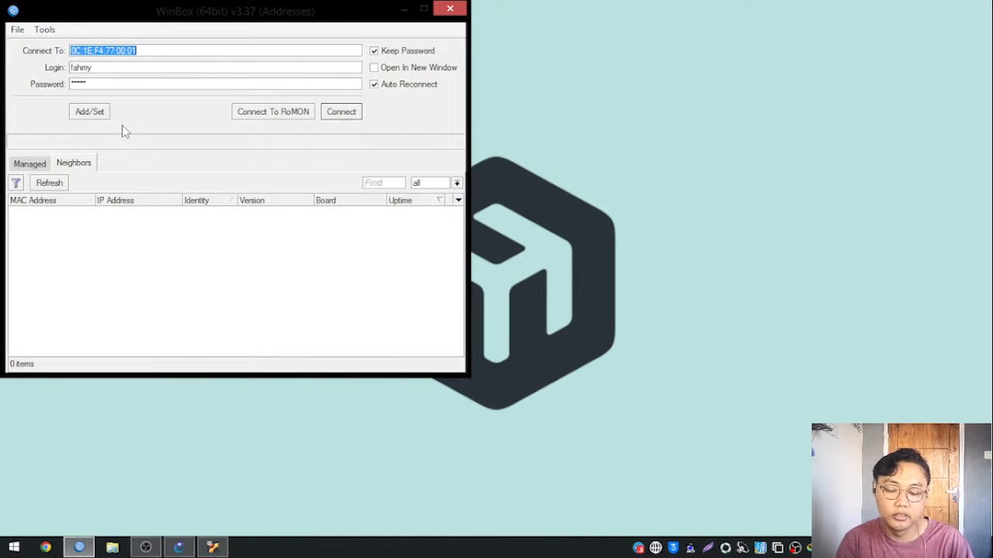
type("10.10")
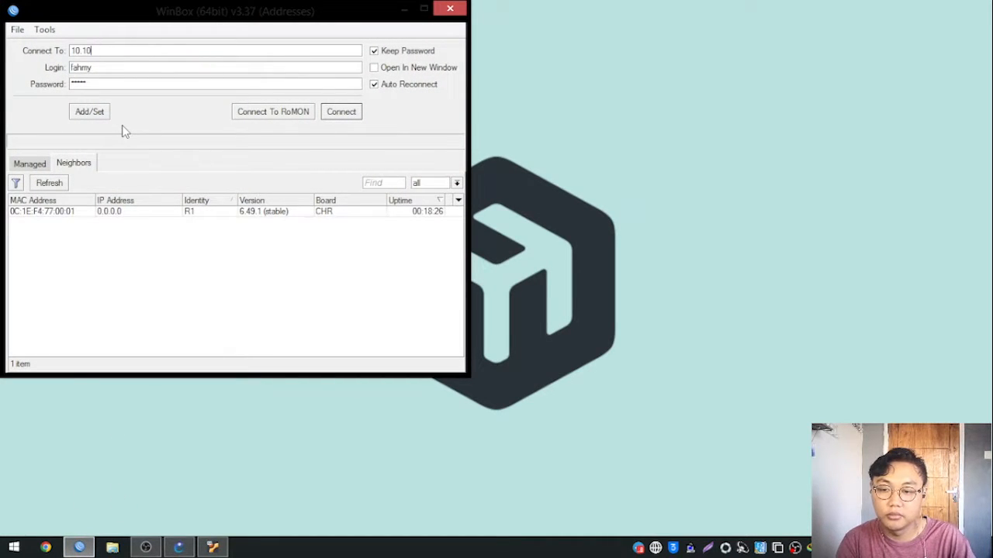
type(".10.1")
key("Return")
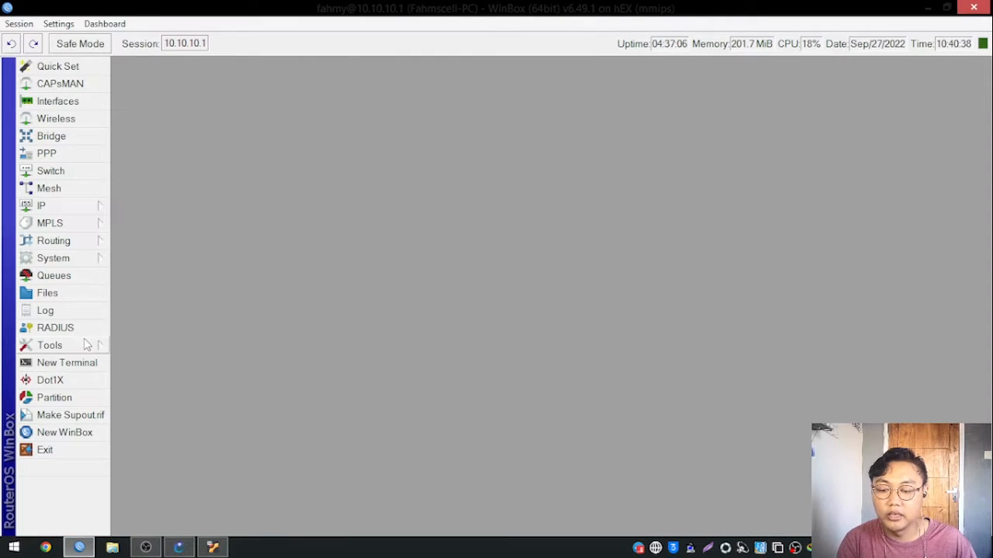
View the RouterBOARD details to compare the current and upgrade firmware versions.
left_click(82, 261)
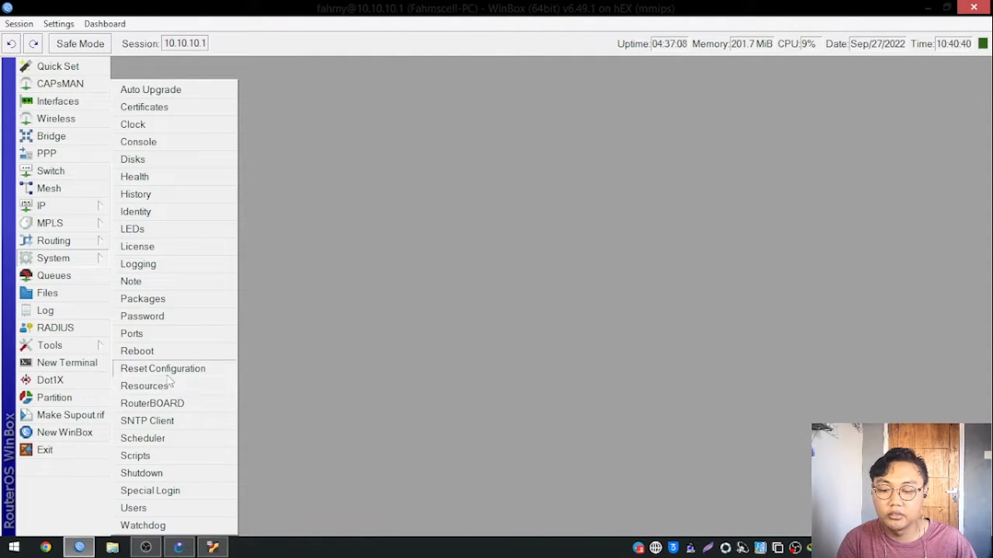
left_click(161, 404)
left_click_drag(545, 217, 539, 140)
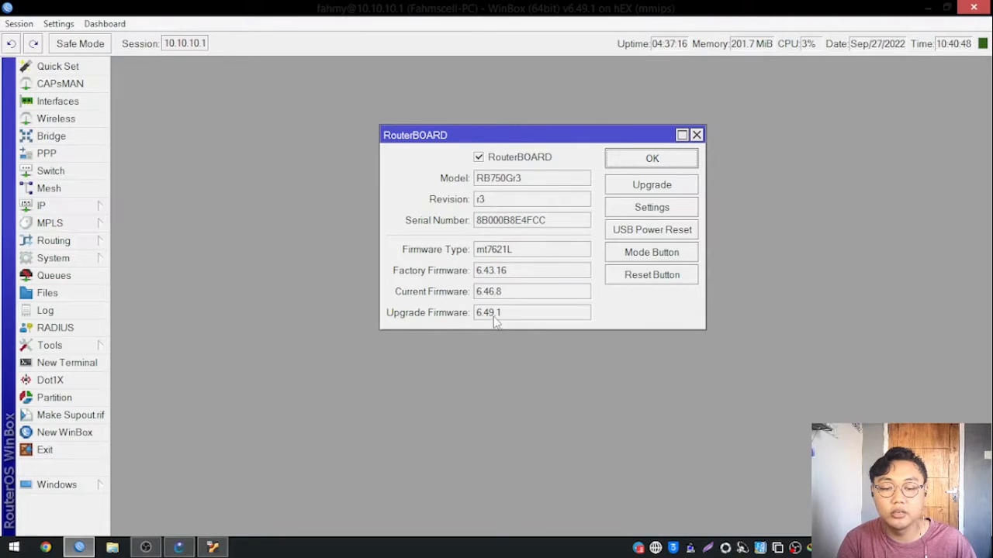
left_click_drag(506, 136, 515, 112)
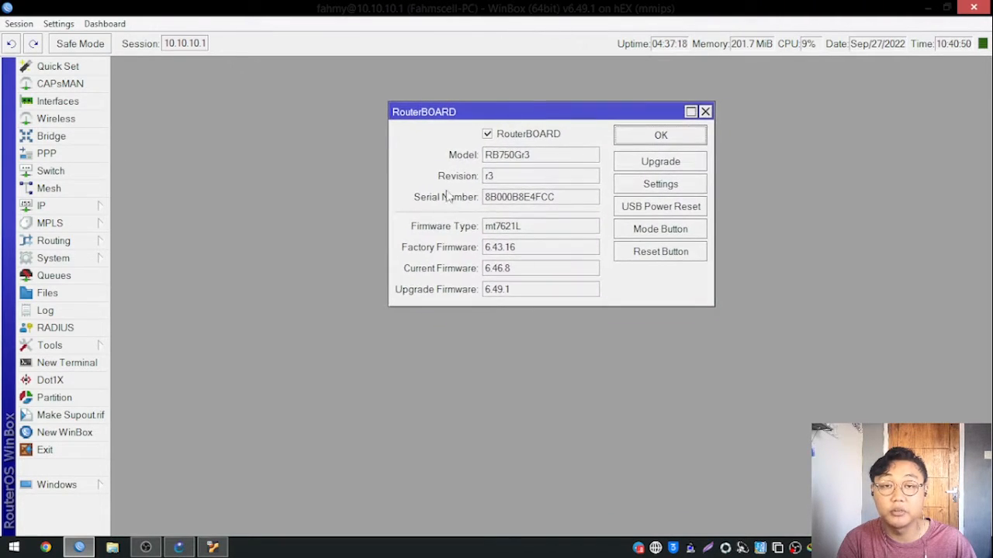
Show the installed package list and check it for updates on the long term channel.
left_click(58, 260)
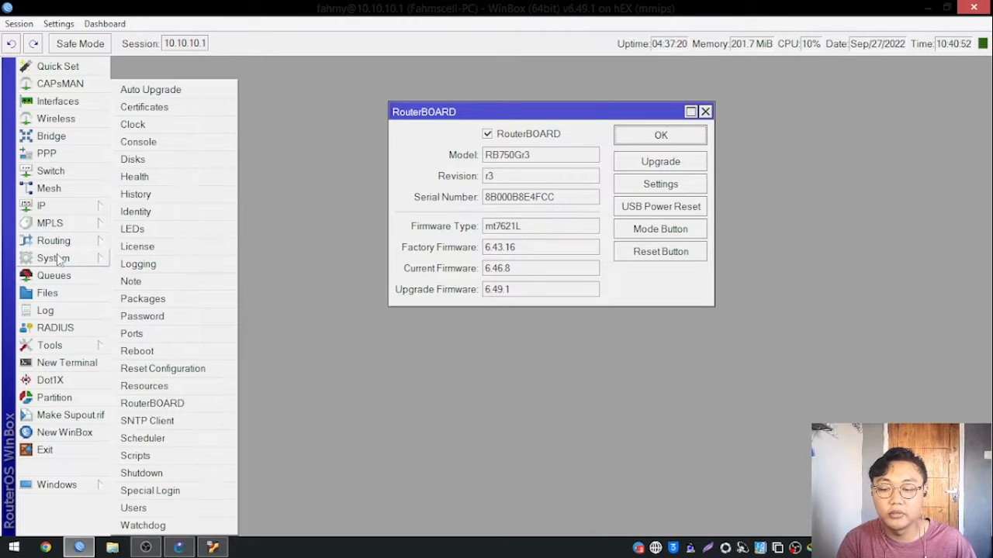
left_click(149, 302)
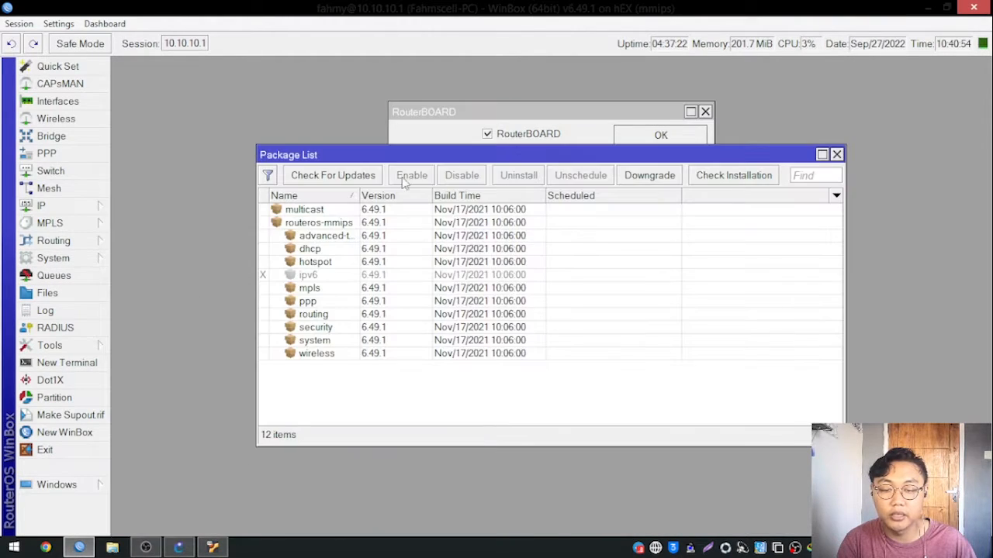
left_click(350, 177)
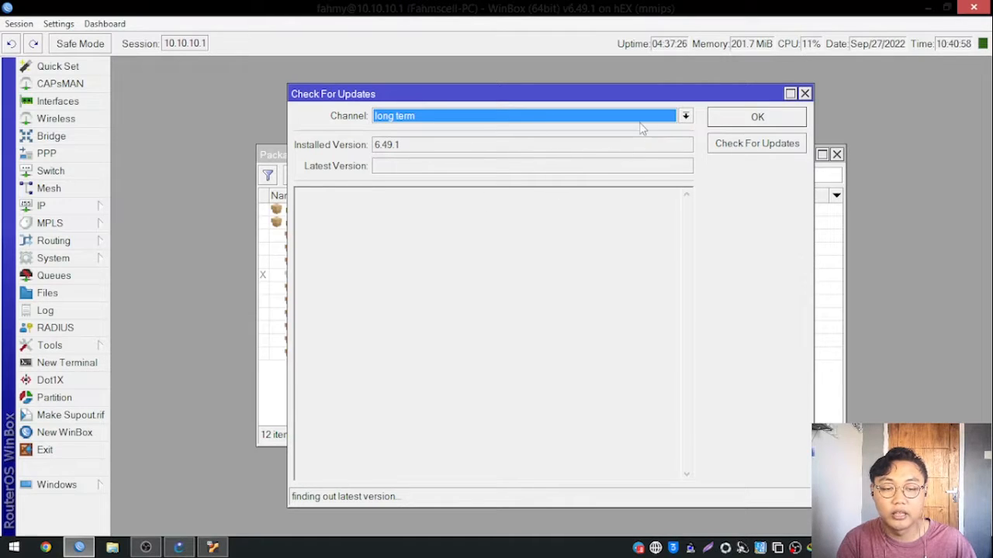
Switch to Chrome and load mikrotik.com from the address suggestions.
left_click(51, 547)
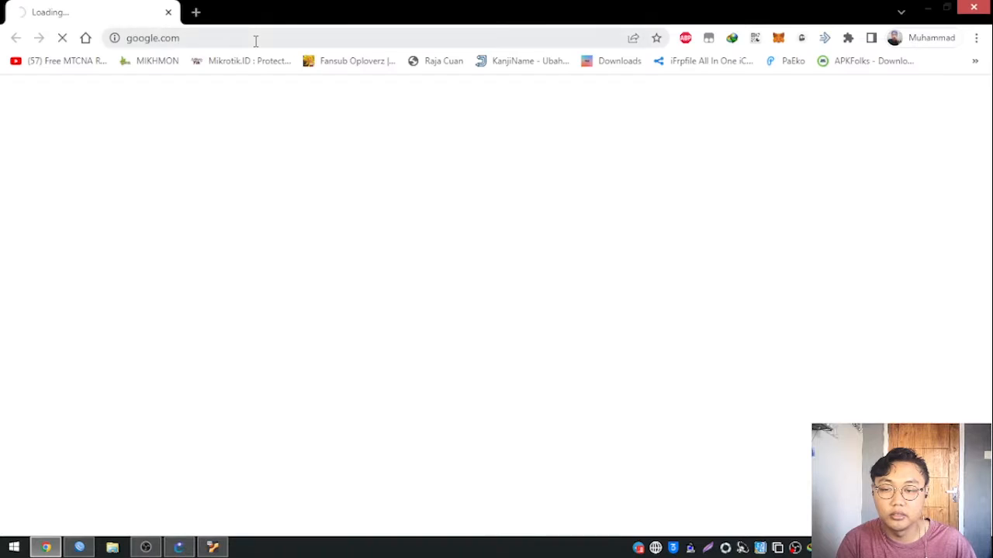
left_click(255, 38)
type("mikroi")
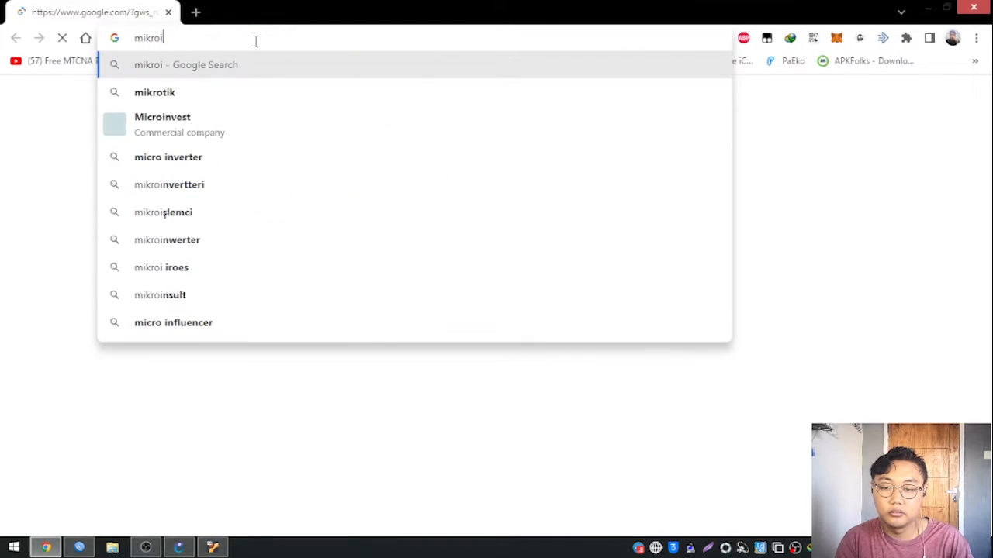
key("BackSpace")
key("BackSpace")
key("Down")
key("Down")
key("Down")
key("Down")
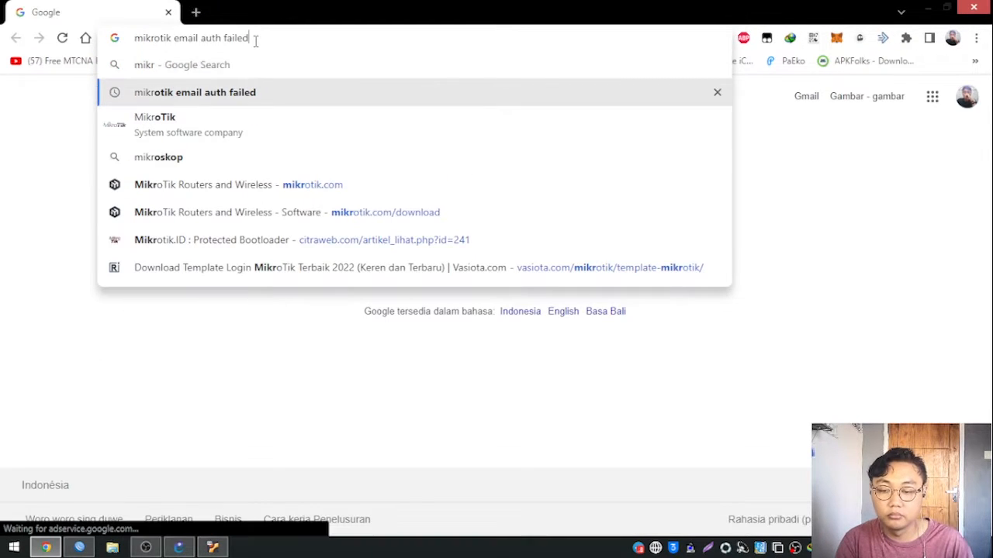
key("Return")
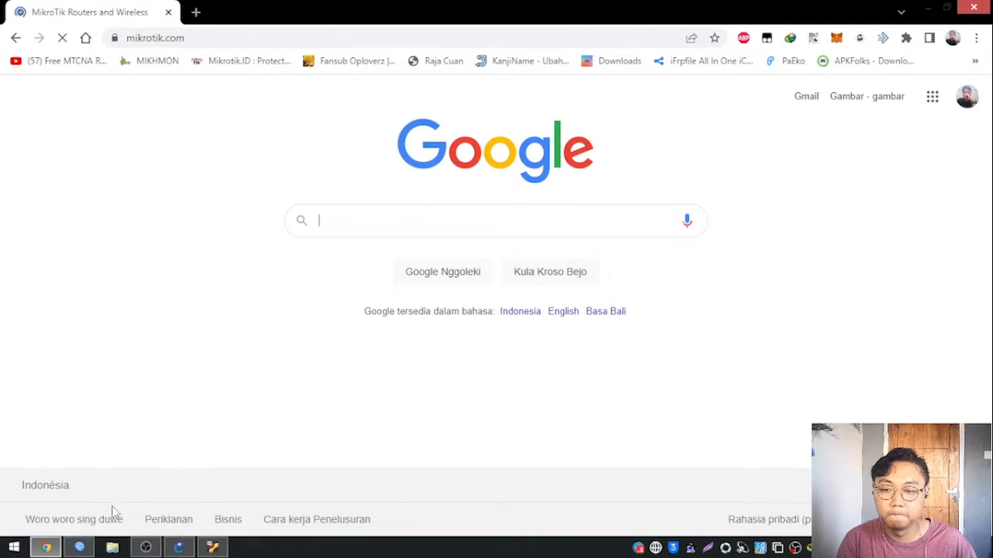
Browse the MikroTik home page and open the site's Software downloads page.
scroll(552, 255, "down", 4)
scroll(554, 266, "up", 3)
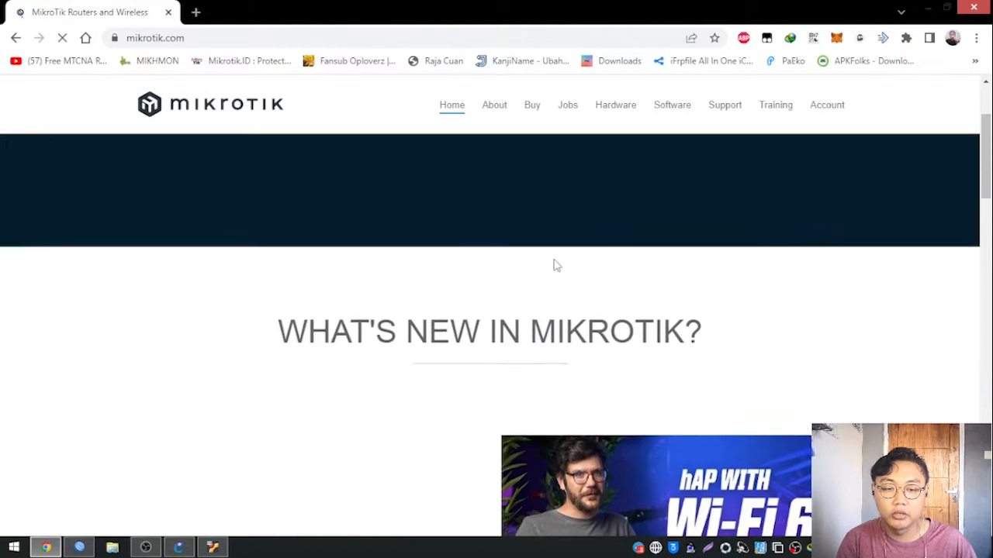
scroll(670, 113, "down", 4)
left_click(670, 113)
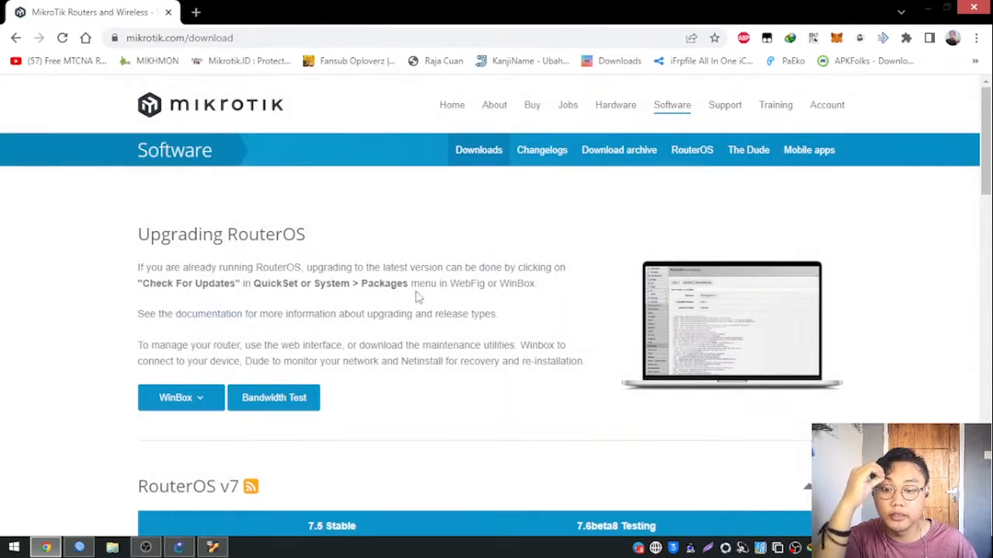
Review the RouterOS v7 download table, checking the stable and testing releases.
scroll(417, 294, "down", 5)
scroll(311, 255, "up", 2)
scroll(349, 304, "down", 1)
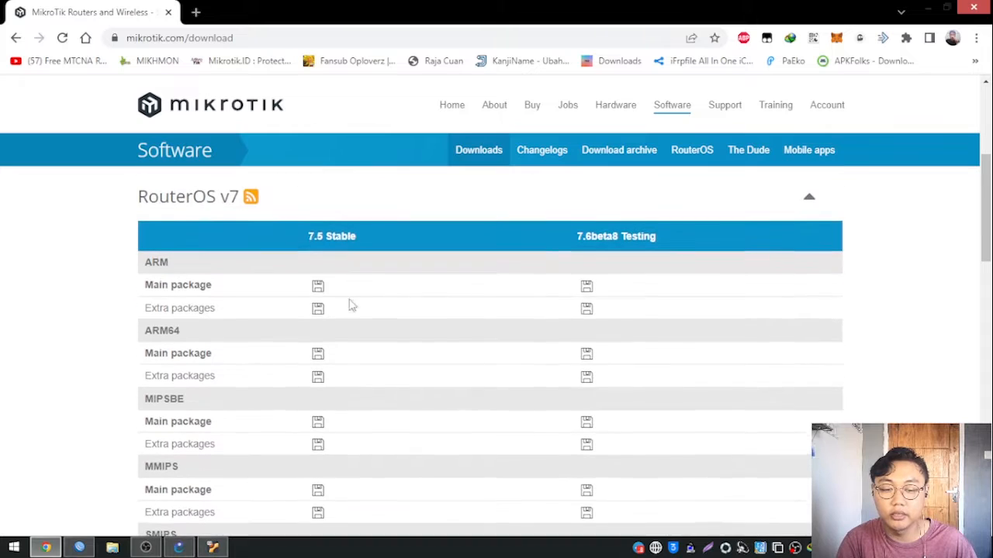
left_click_drag(311, 246, 351, 243)
left_click(417, 255)
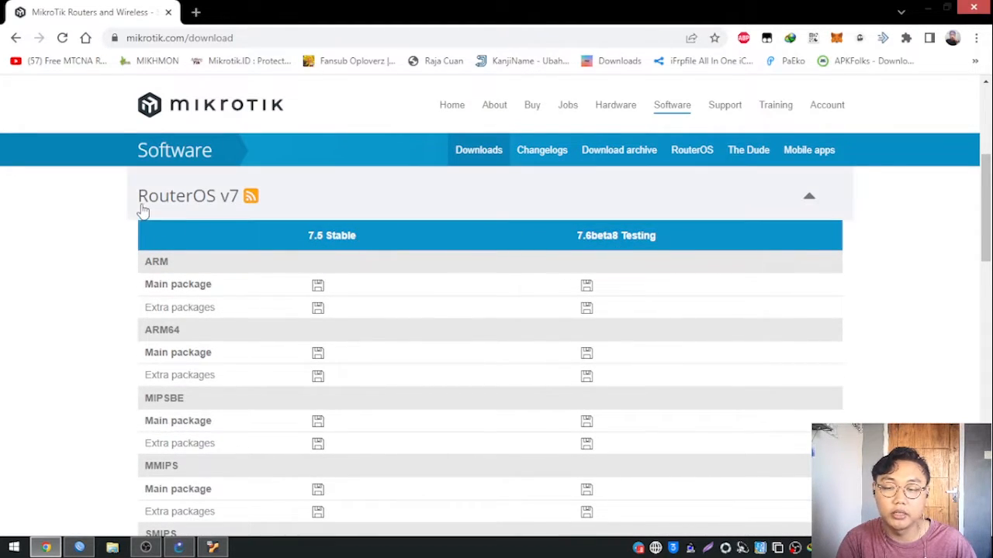
Collapse the RouterOS v7 downloads, expand the RouterOS v6 table and highlight its MIPSBE architecture heading.
left_click(828, 200)
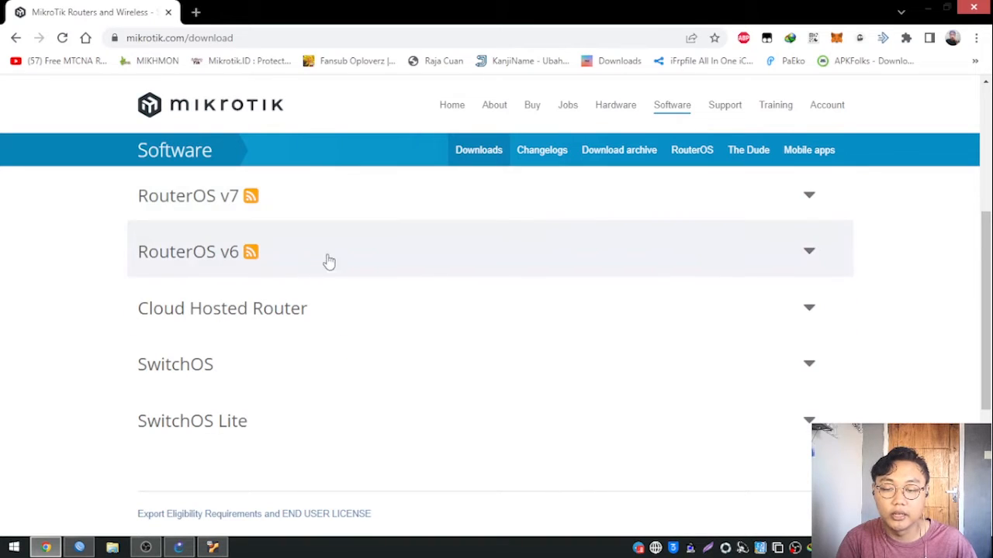
left_click(825, 258)
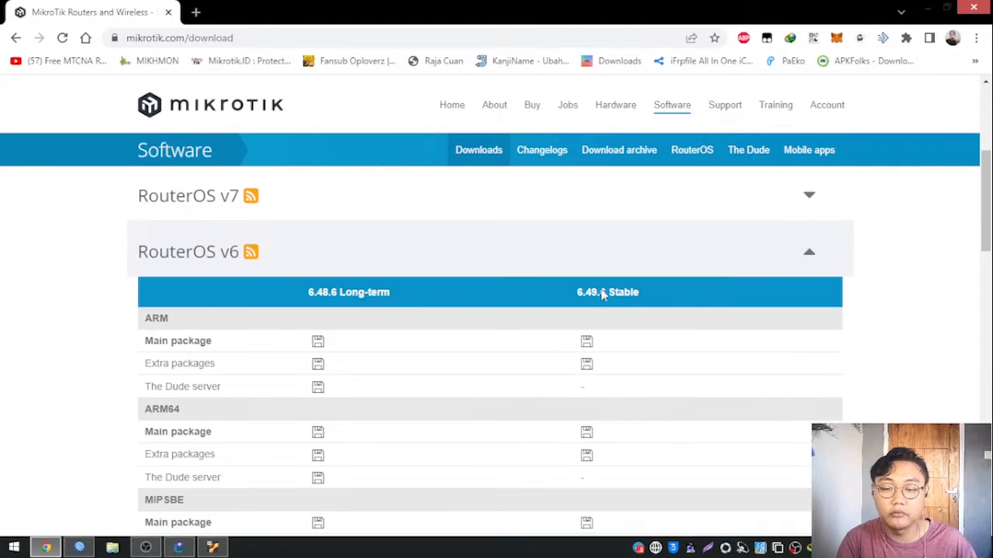
scroll(378, 316, "down", 2)
scroll(378, 317, "up", 1)
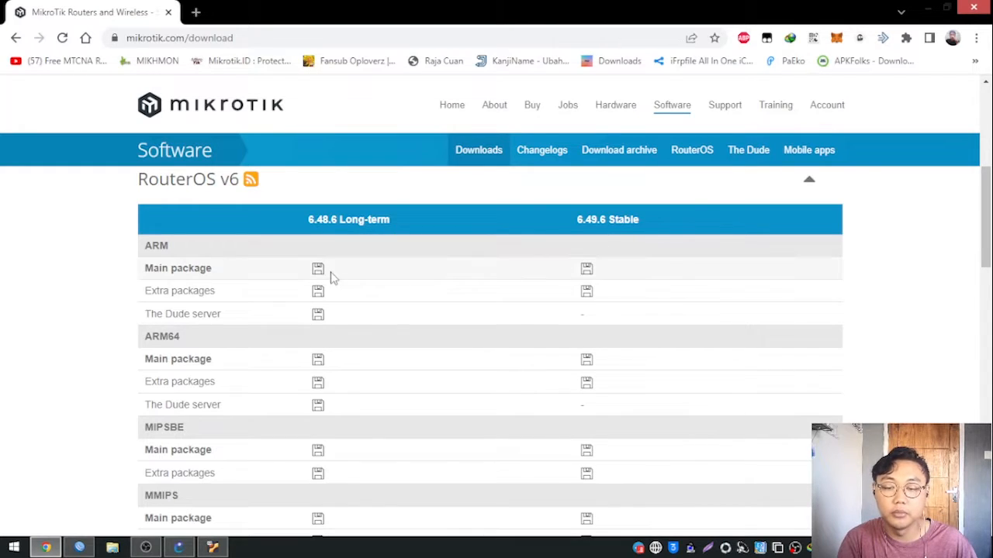
scroll(387, 277, "down", 2)
double_click(158, 281)
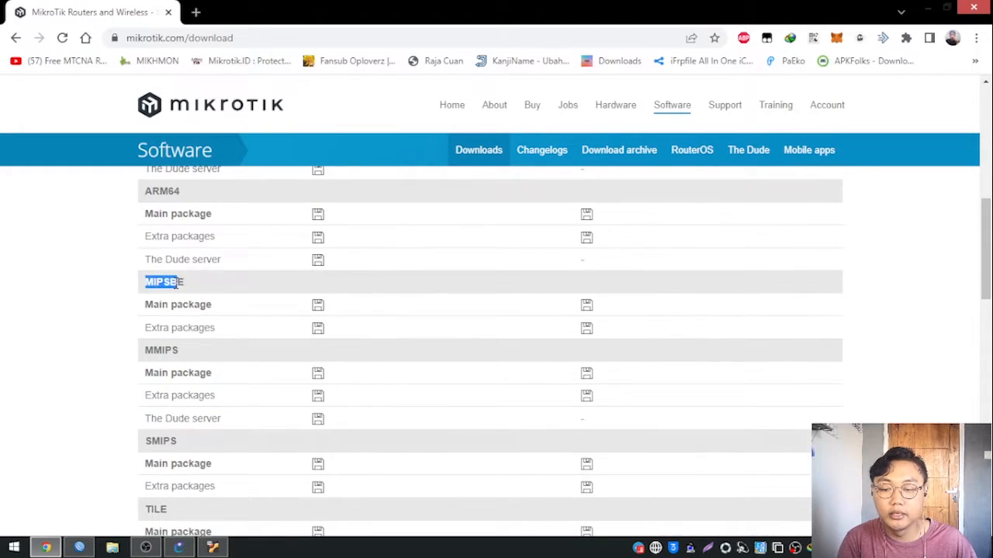
Highlight the ARM64 heading in the download table, then switch to WinBox and close the Check For Updates and Package List windows.
double_click(159, 190)
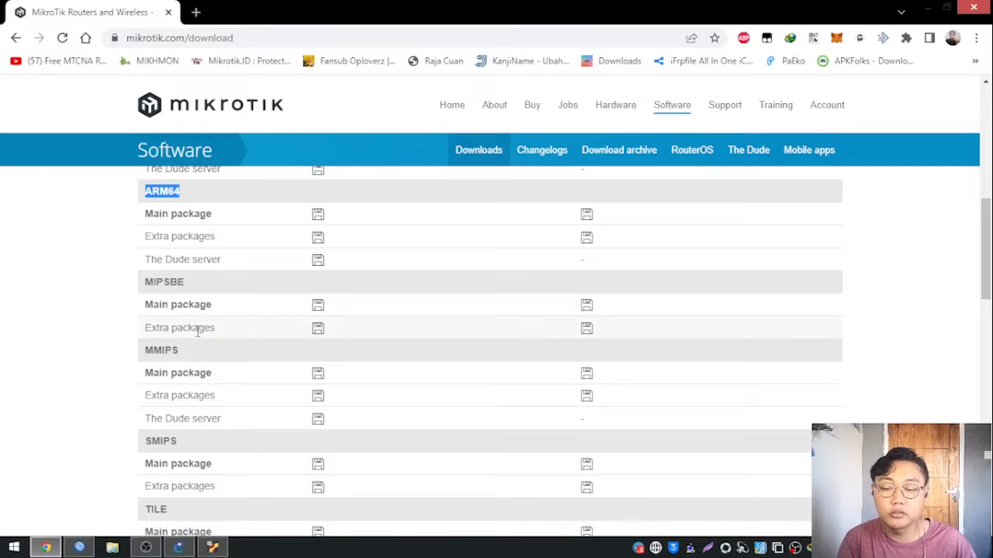
left_click(77, 547)
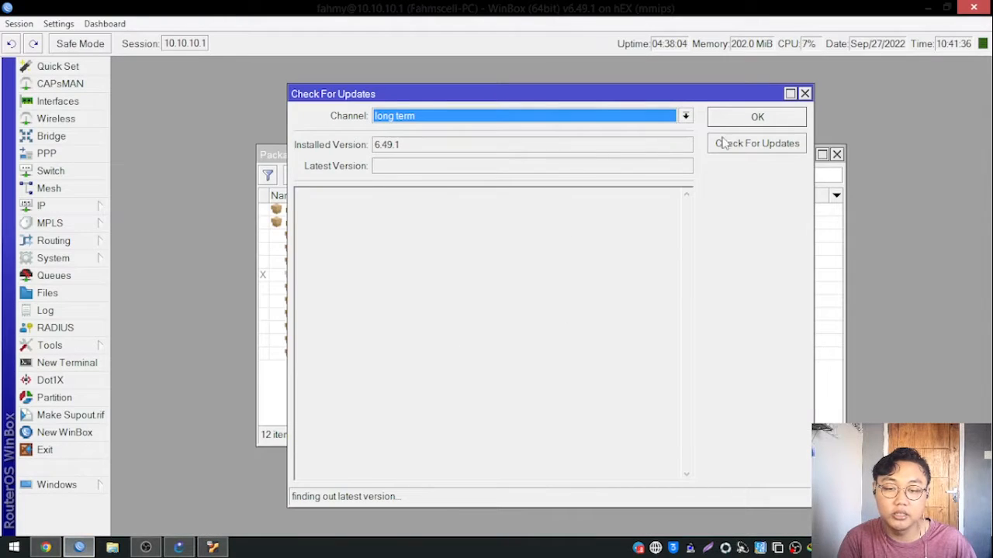
left_click(805, 94)
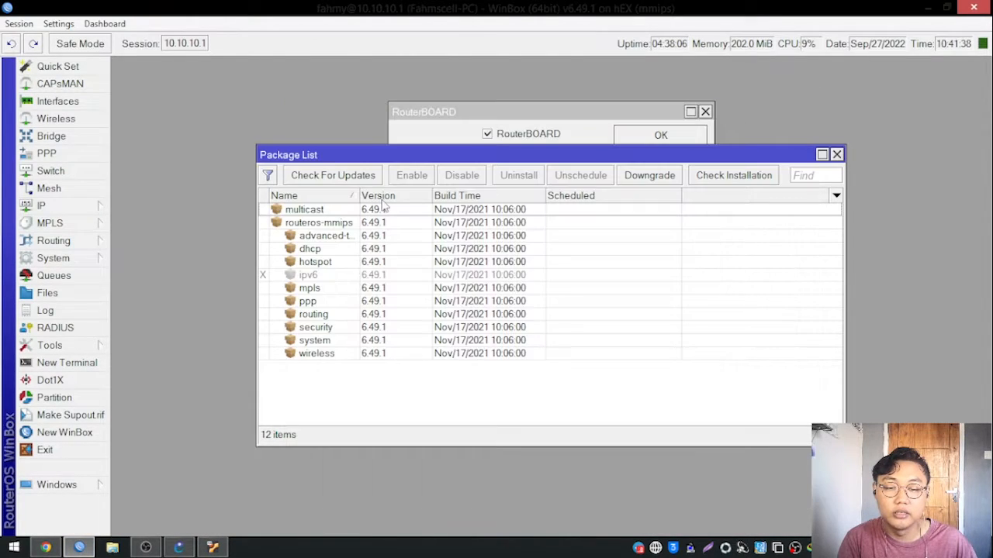
left_click(836, 154)
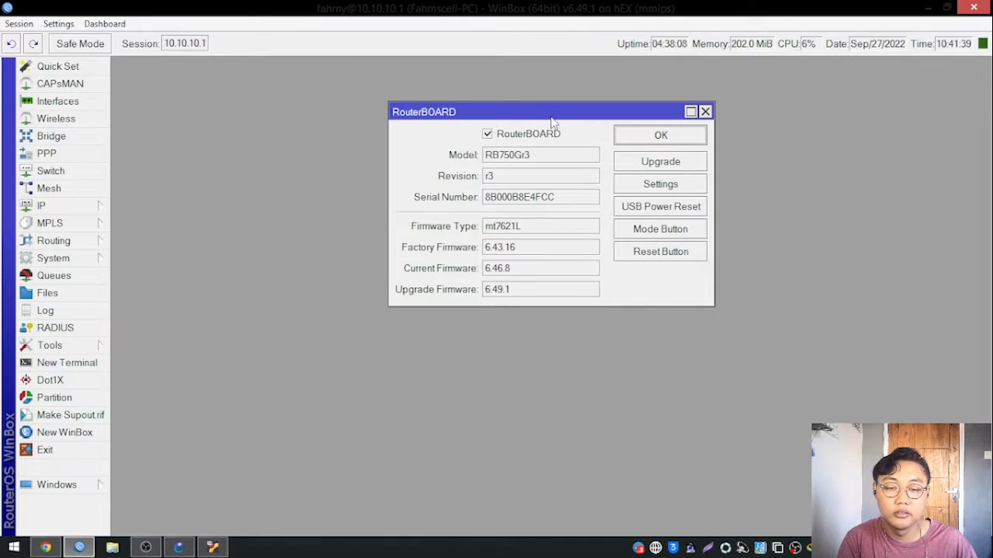
Reposition the RouterBOARD window and examine its Firmware Type field.
left_click_drag(552, 116, 408, 112)
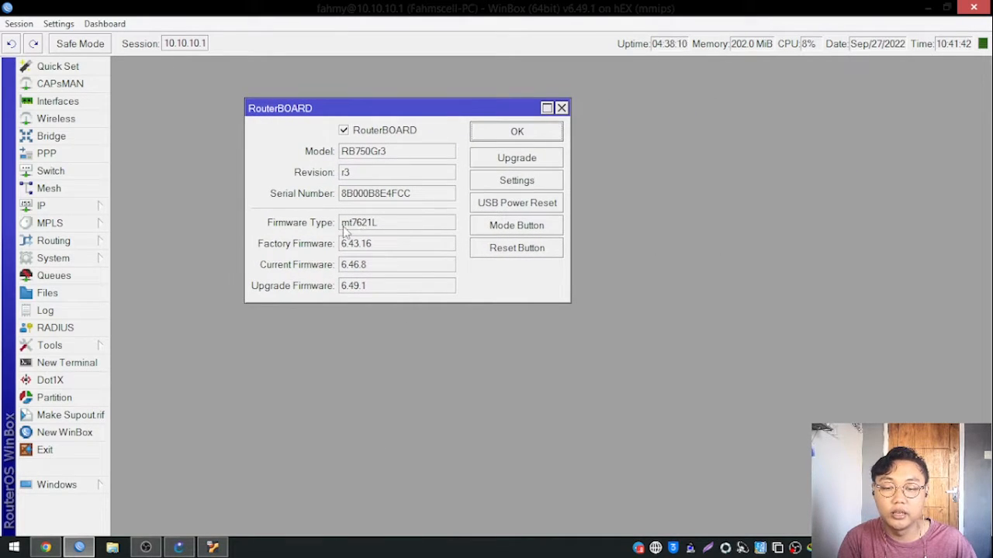
left_click_drag(343, 226, 293, 226)
left_click(388, 231)
left_click(401, 230)
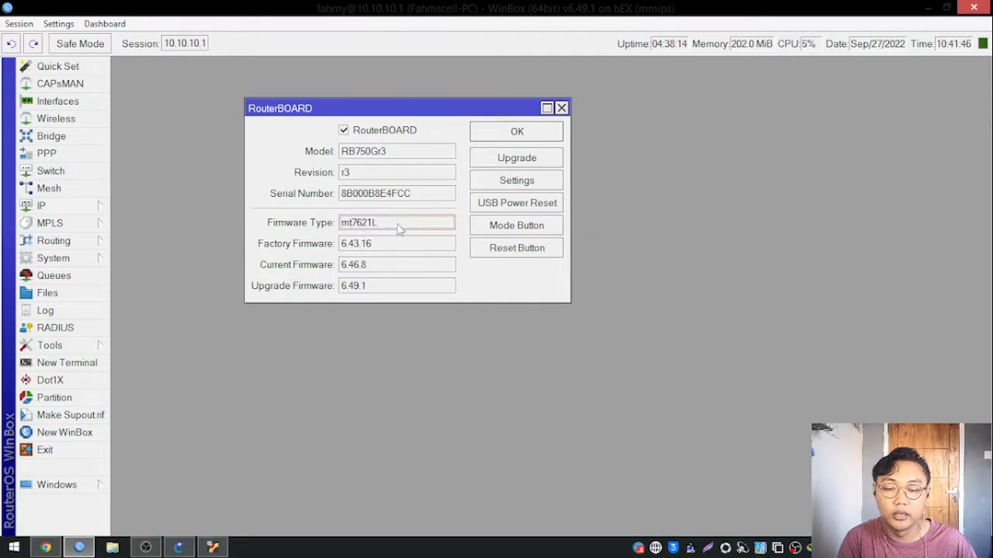
Switch to Chrome and look through the architecture headings in the RouterOS v6 download table.
left_click(45, 547)
scroll(206, 324, "down", 3)
scroll(201, 311, "down", 4)
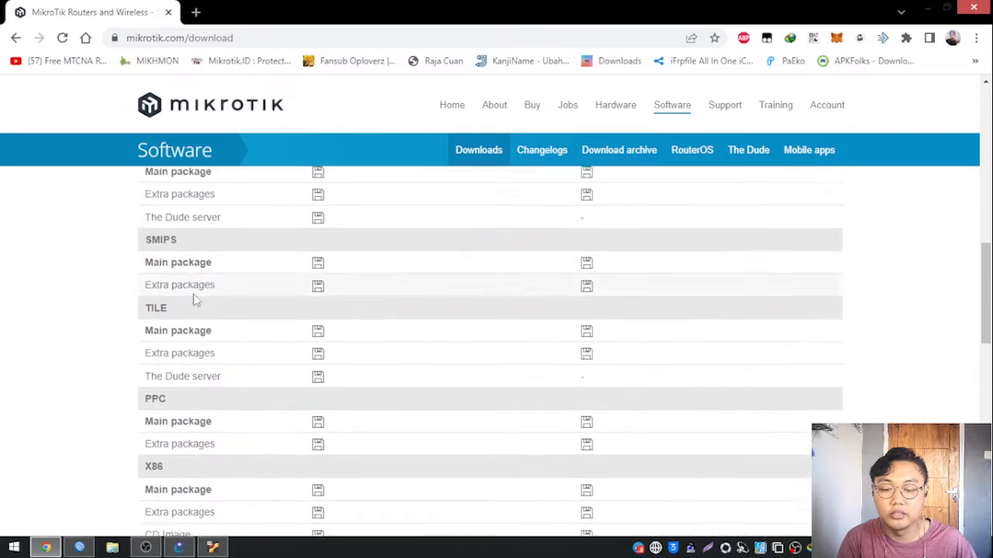
scroll(212, 321, "up", 5)
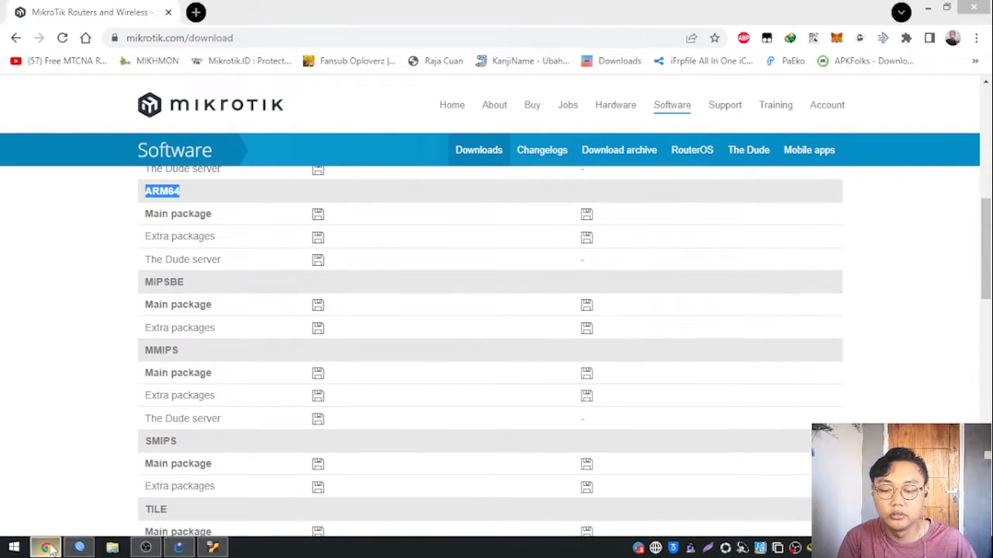
Switch to WinBox and view the RouterBOARD settings, closing them without changing any option.
left_click(79, 548)
left_click(526, 188)
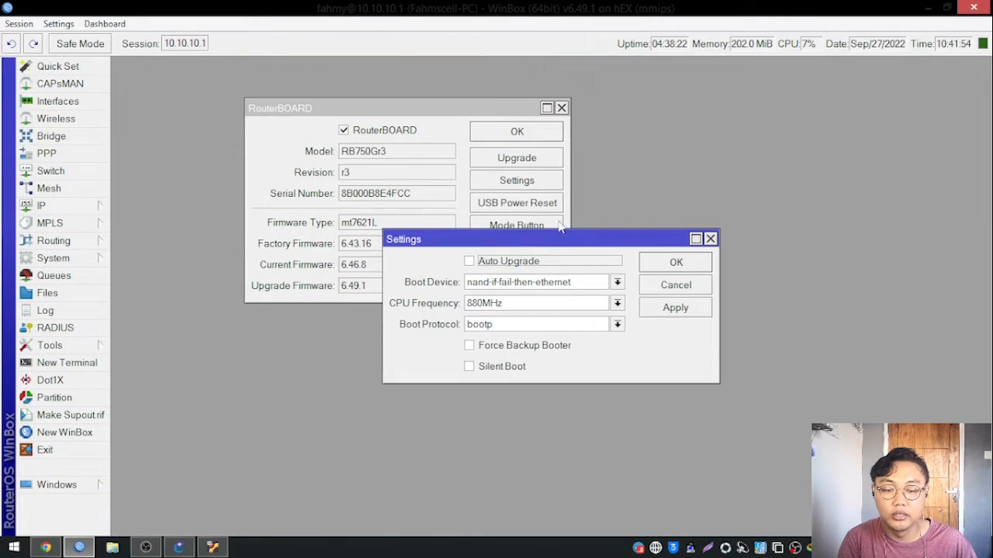
left_click(676, 263)
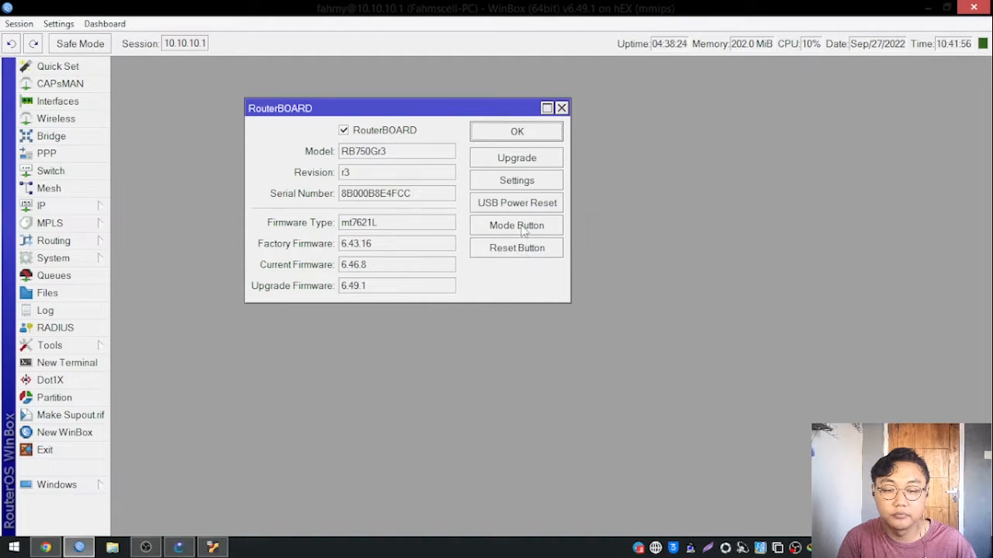
Examine the router's Current Firmware value in the RouterBOARD window, highlighting it for reading.
left_click_drag(421, 110, 465, 117)
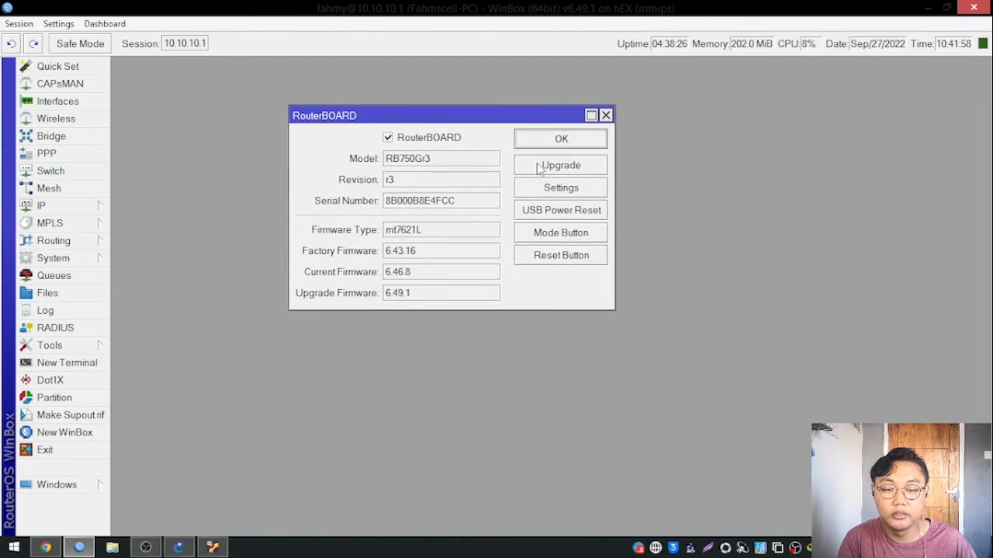
left_click(538, 290)
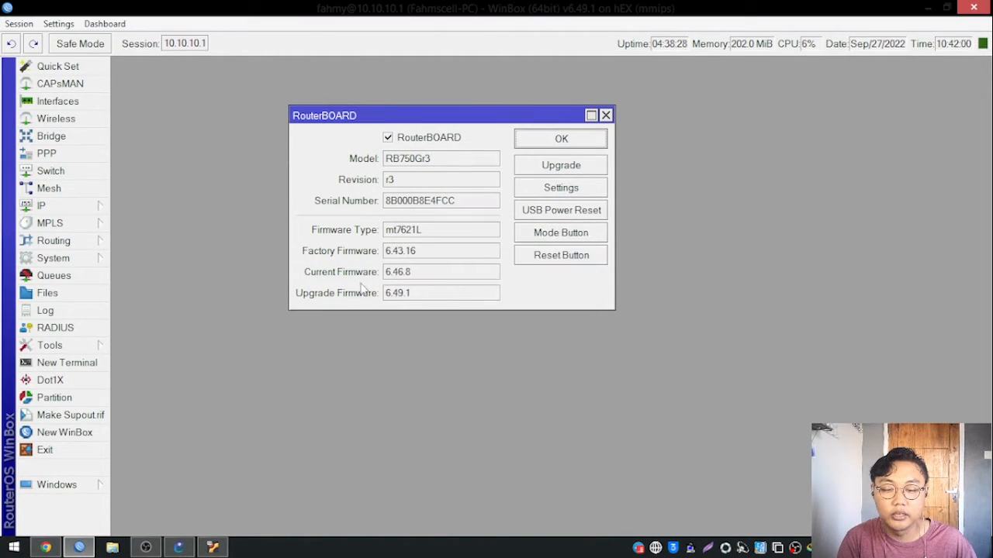
left_click_drag(385, 274, 391, 276)
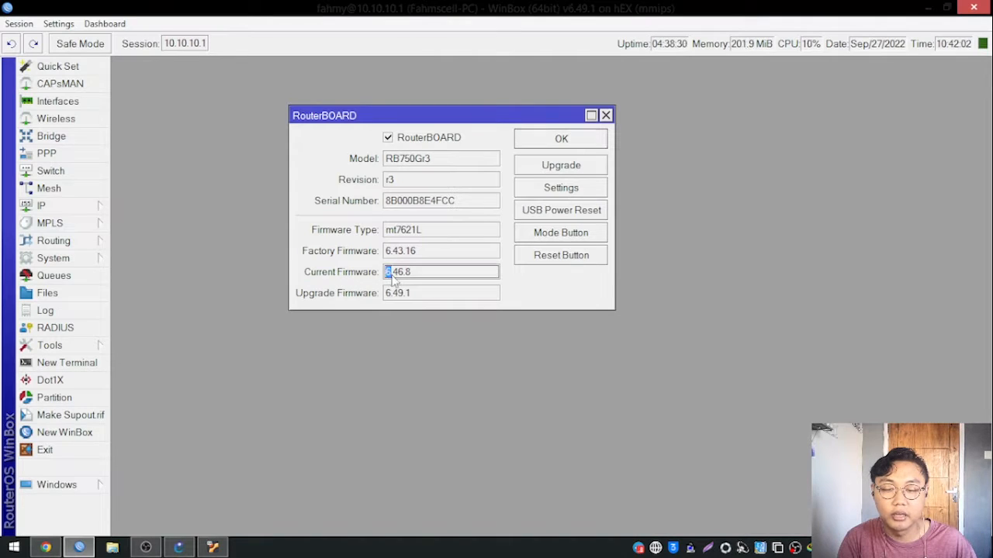
left_click(410, 277)
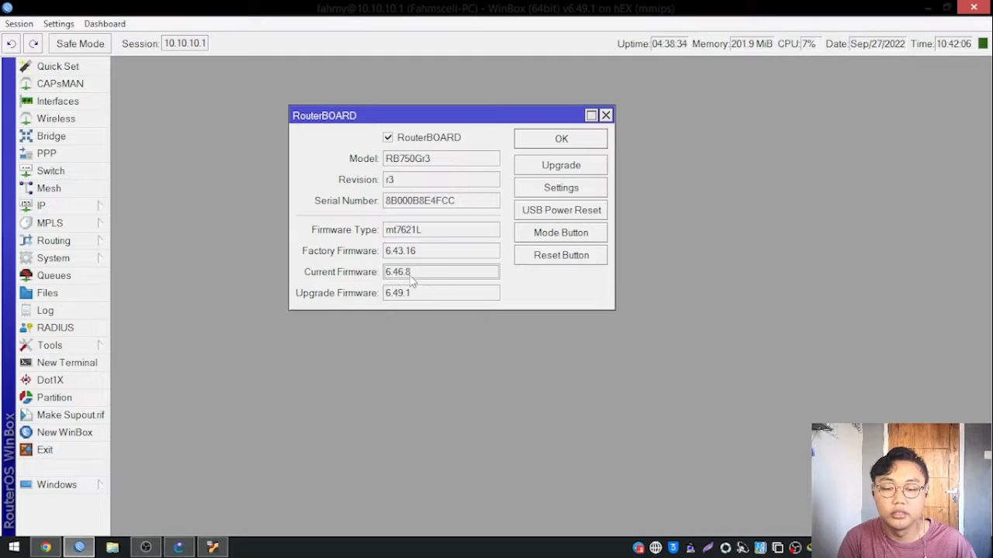
left_click_drag(460, 118, 469, 116)
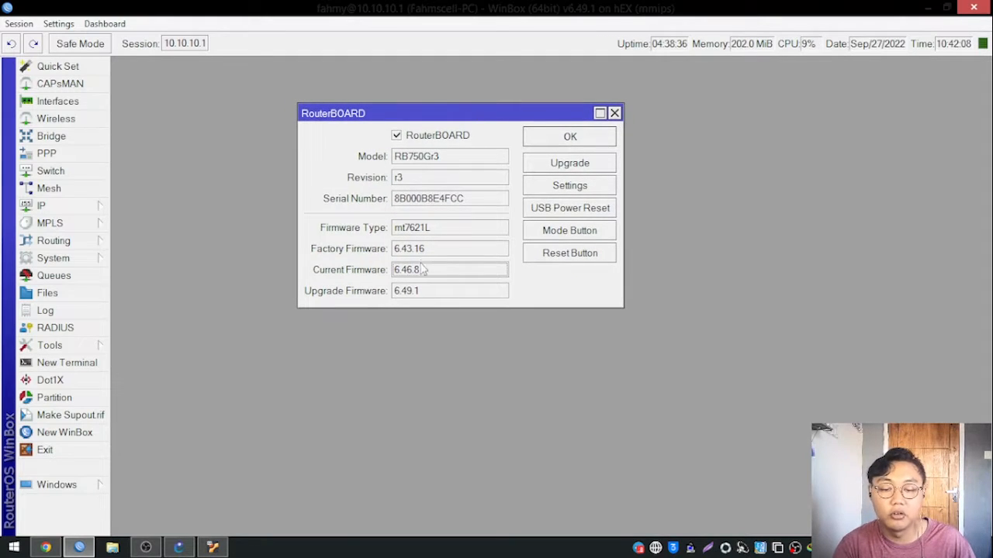
left_click_drag(431, 275, 390, 280)
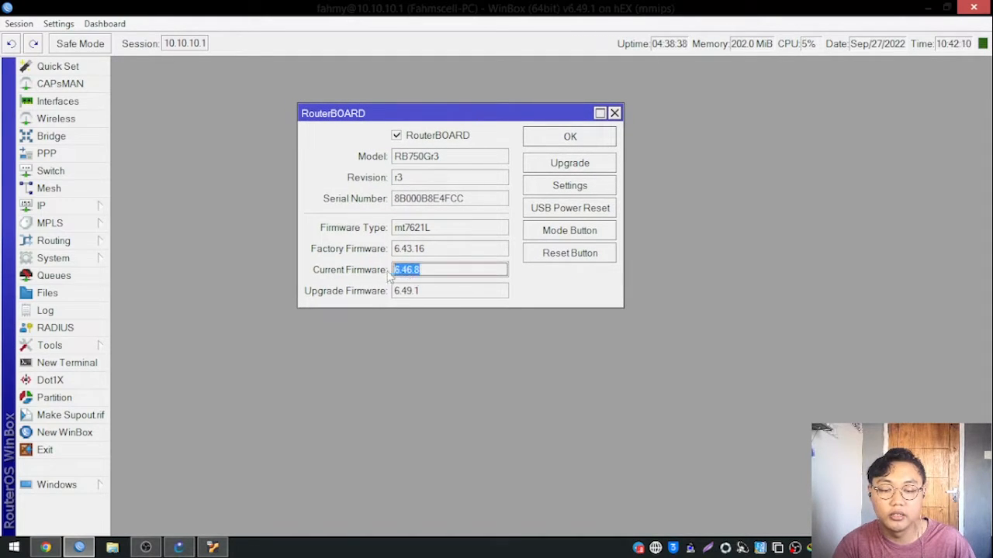
mouse_move(512, 117)
left_mouse_down()
mouse_move(491, 107)
mouse_move(500, 122)
left_mouse_up()
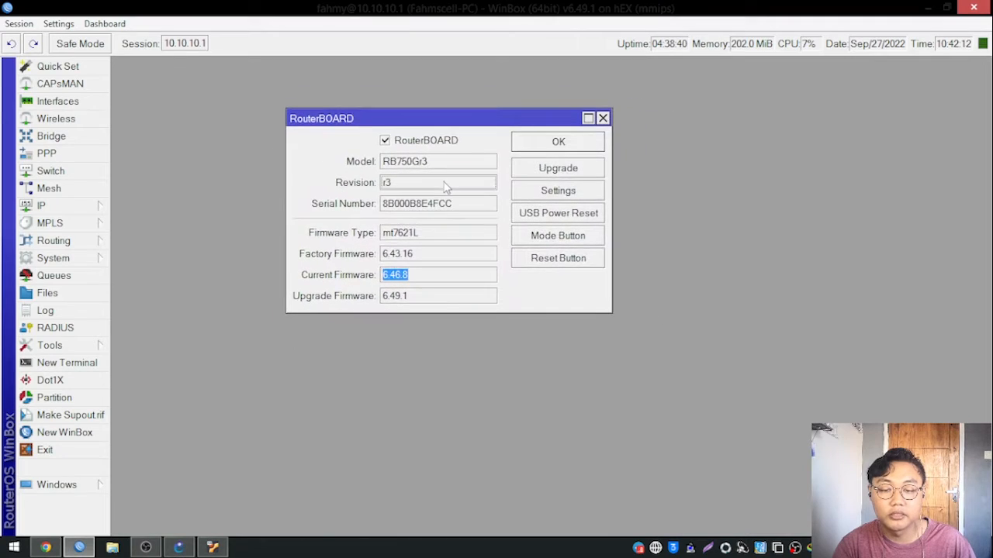
left_click(414, 276)
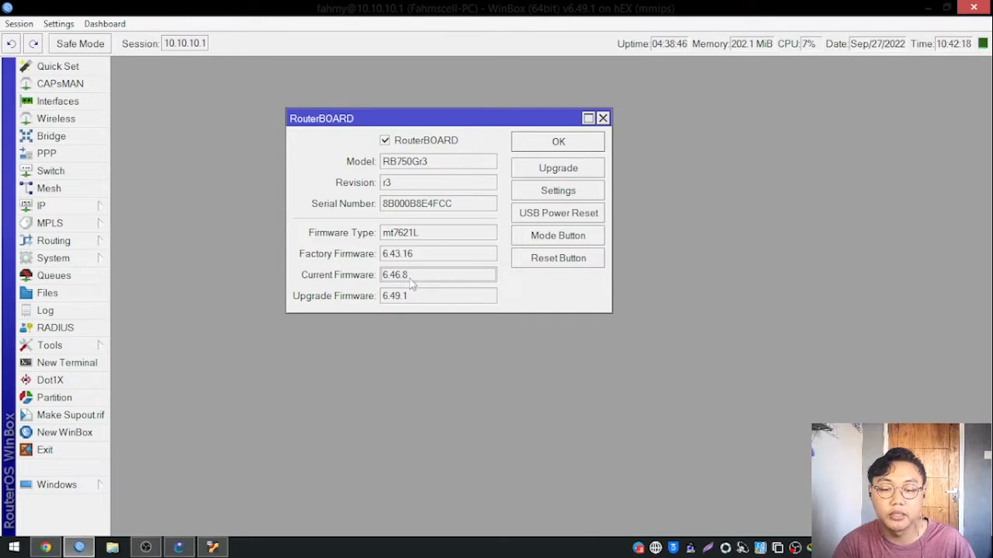
Compare the Current Firmware and Upgrade Firmware versions in the RouterBOARD window, highlighting each in turn.
left_click_drag(470, 120, 521, 112)
left_click_drag(468, 268, 374, 271)
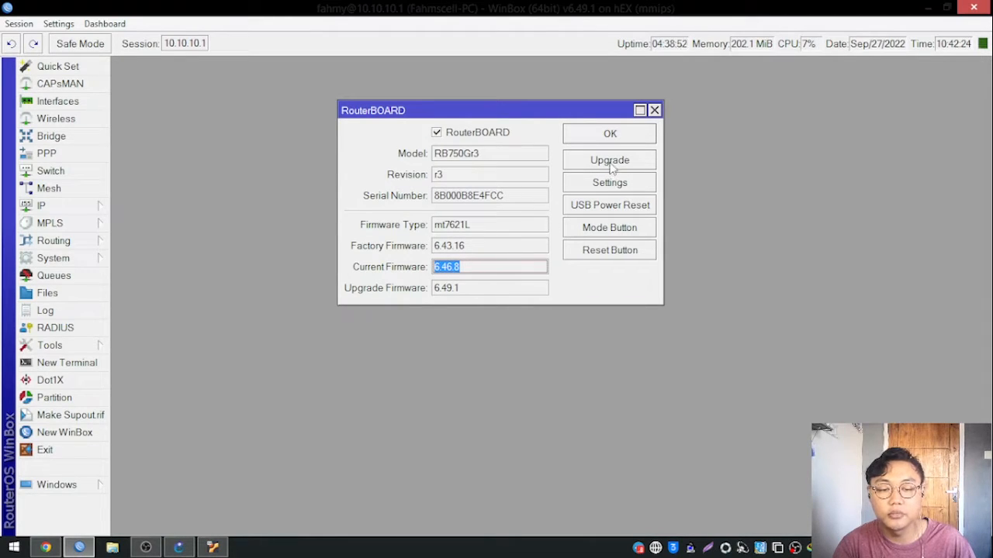
left_click_drag(470, 291, 424, 296)
left_click(451, 272)
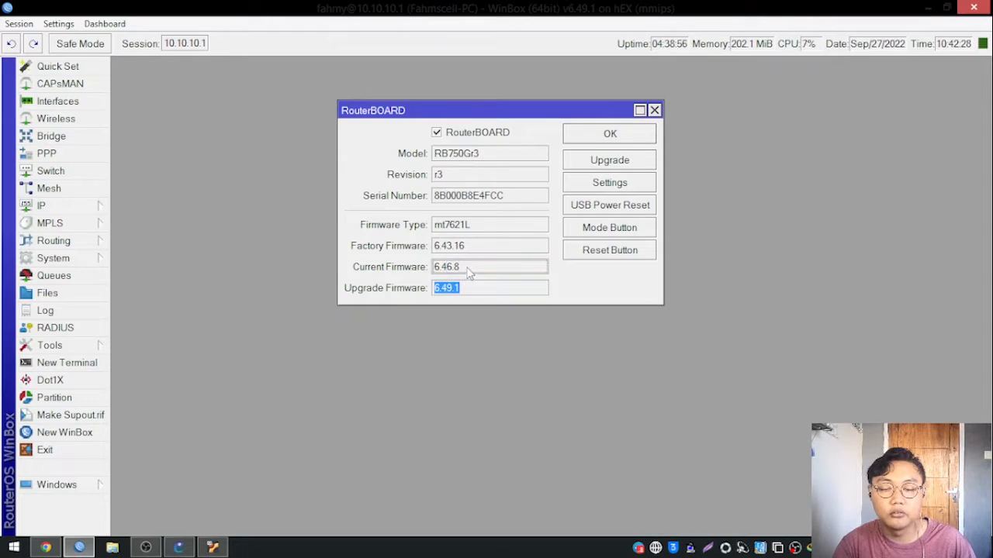
left_click(455, 295)
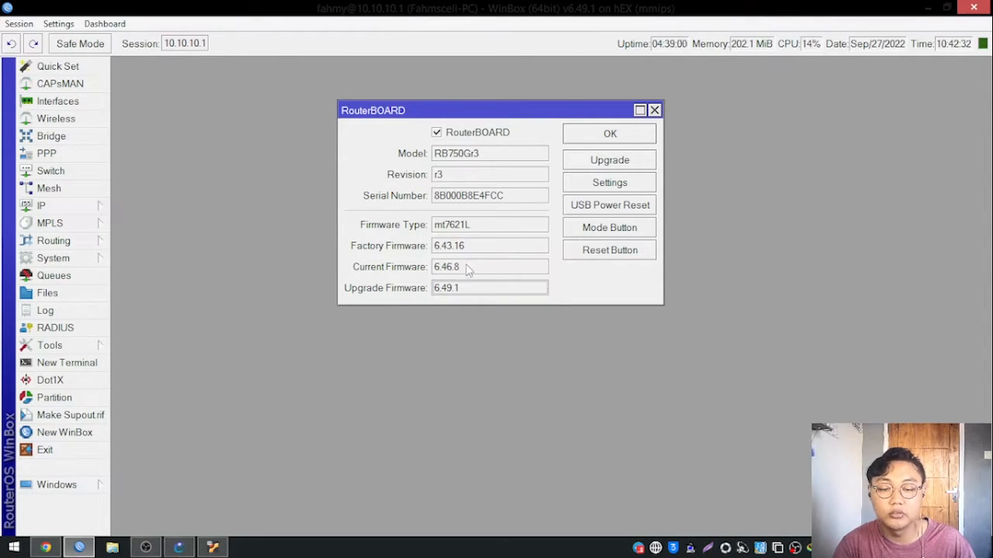
double_click(468, 269)
left_click(493, 273)
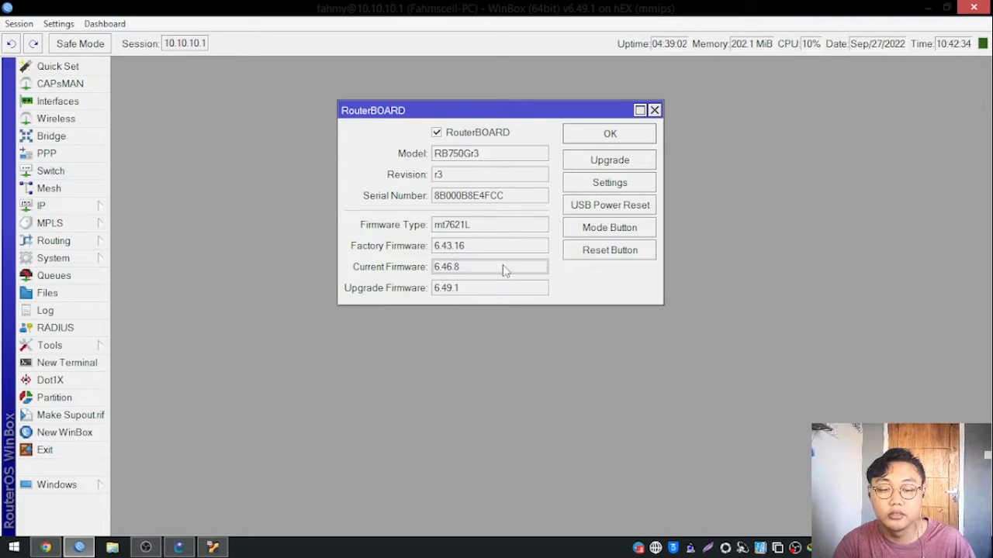
left_click_drag(471, 113, 449, 123)
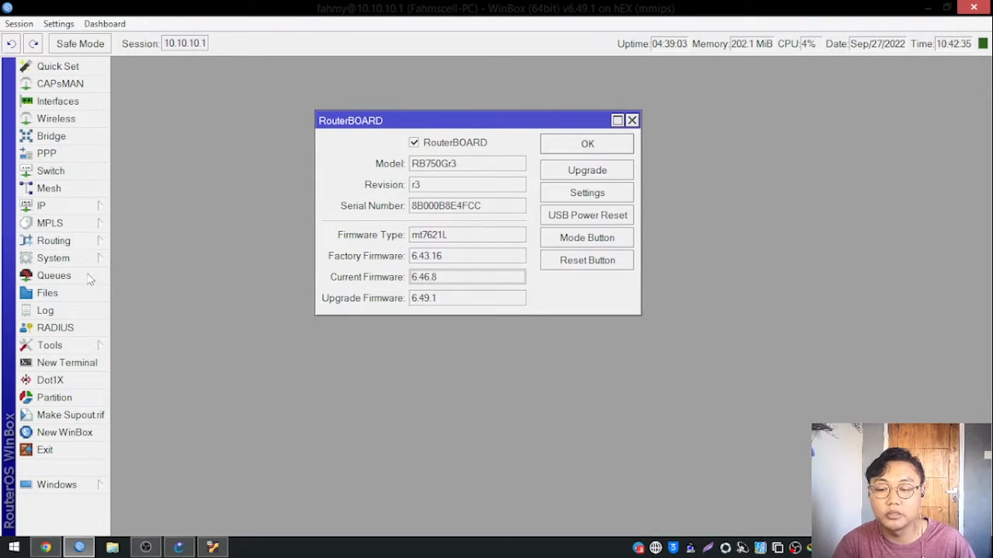
double_click(444, 281)
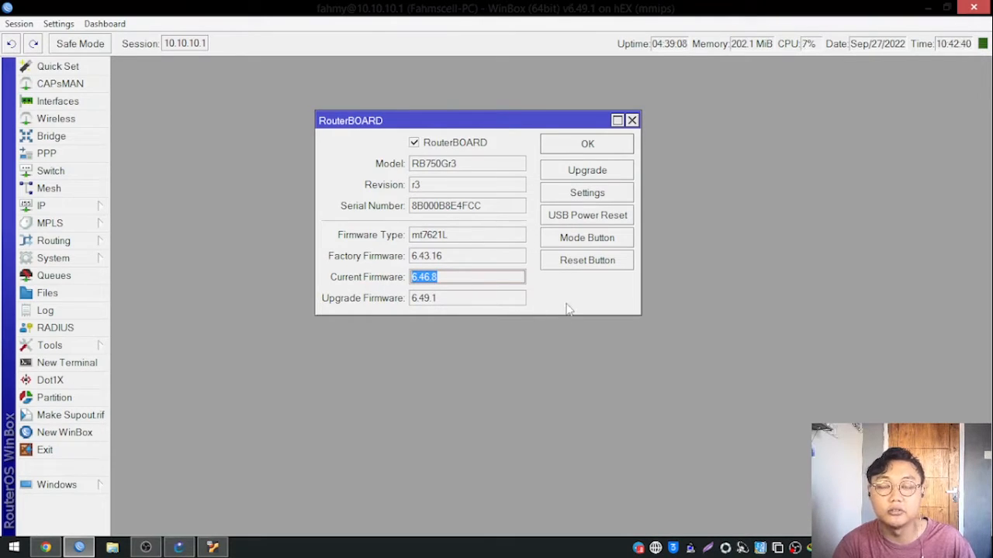
left_click(408, 284)
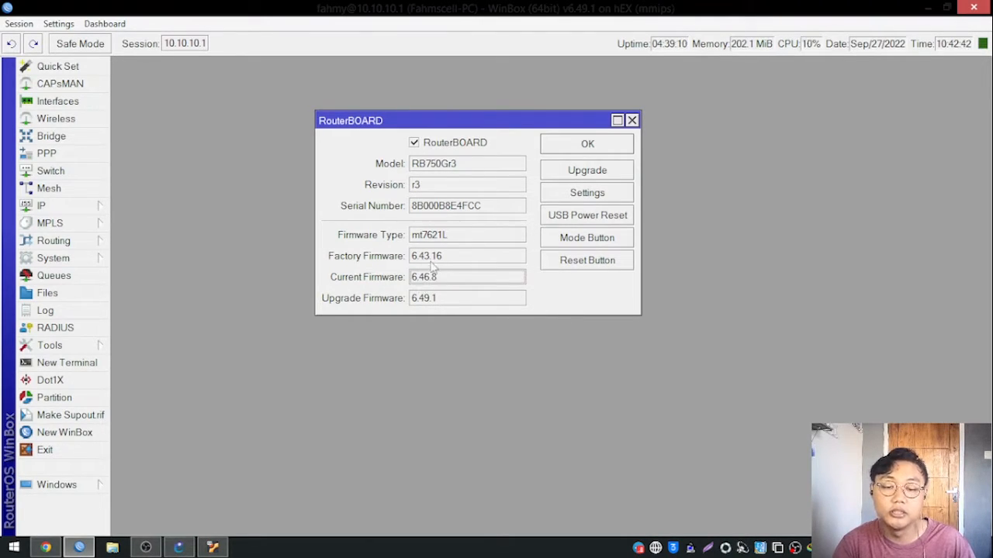
Highlight the router's Firmware Type, then switch to Chrome and check it against the download table's architecture headings.
double_click(446, 238)
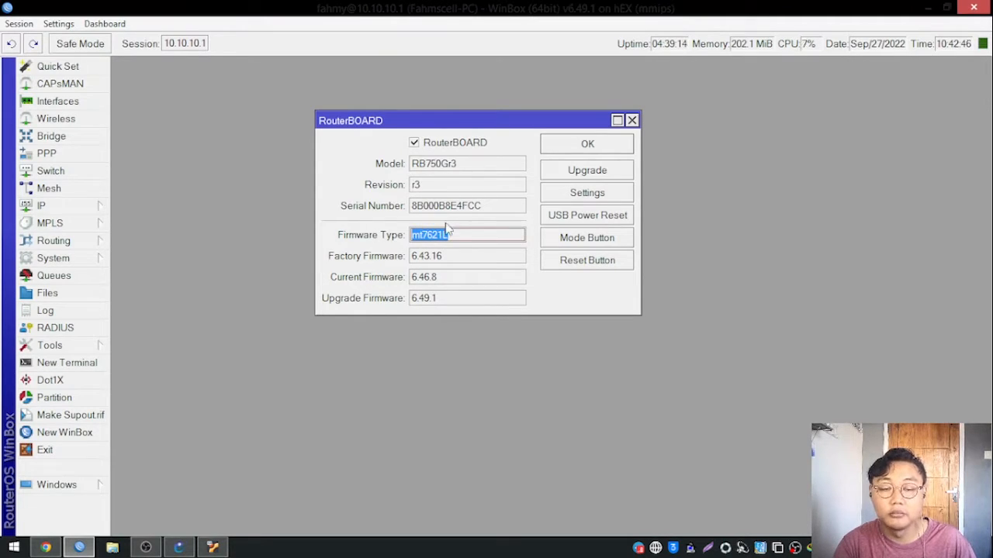
left_click(46, 547)
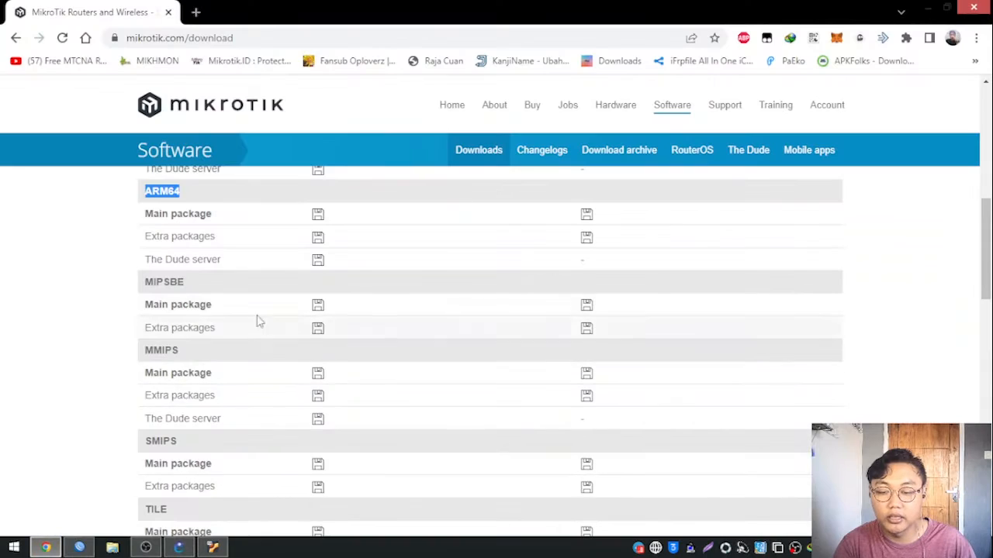
double_click(179, 281)
scroll(231, 328, "down", 5)
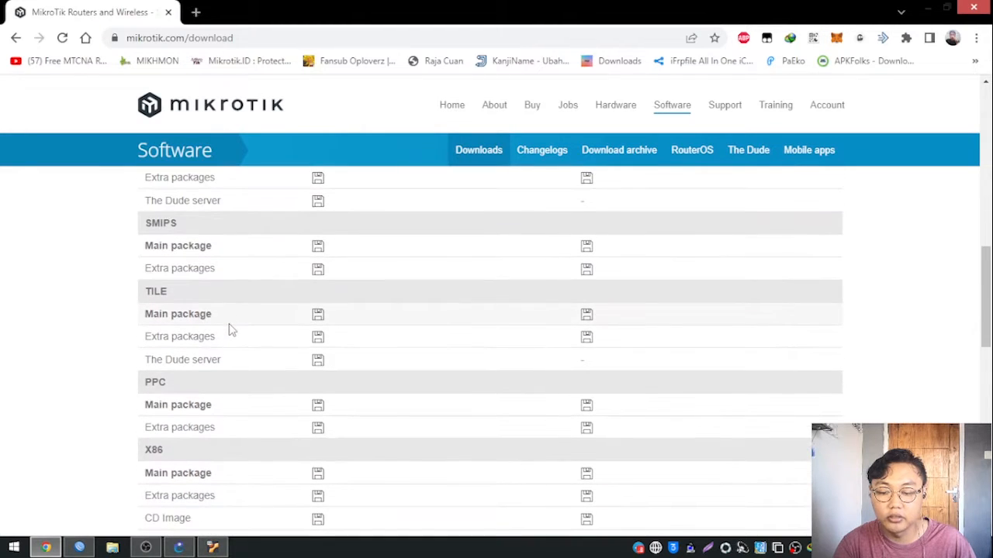
scroll(248, 365, "down", 3)
scroll(204, 442, "up", 5)
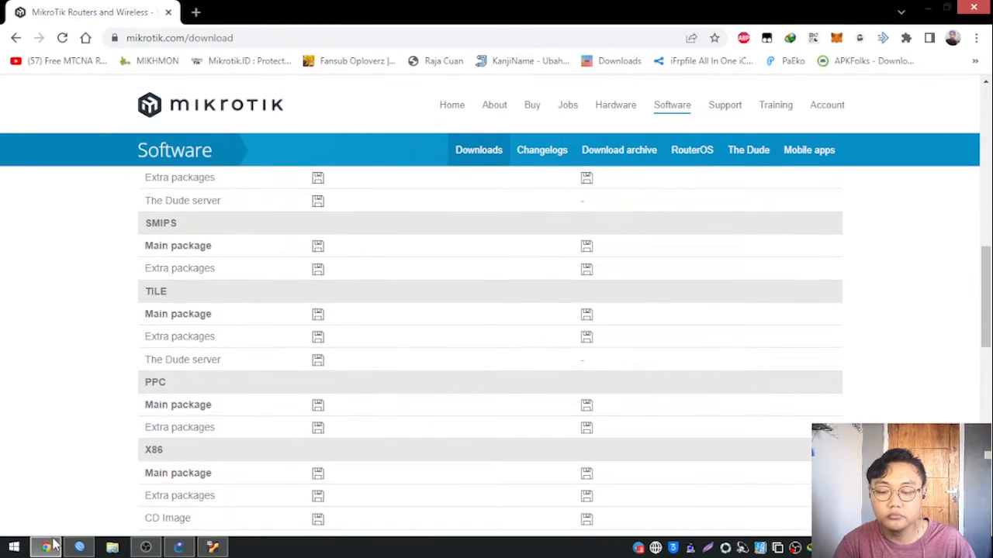
Switch to WinBox, view the RouterBOARD settings again and close the RouterBOARD window.
left_click(79, 548)
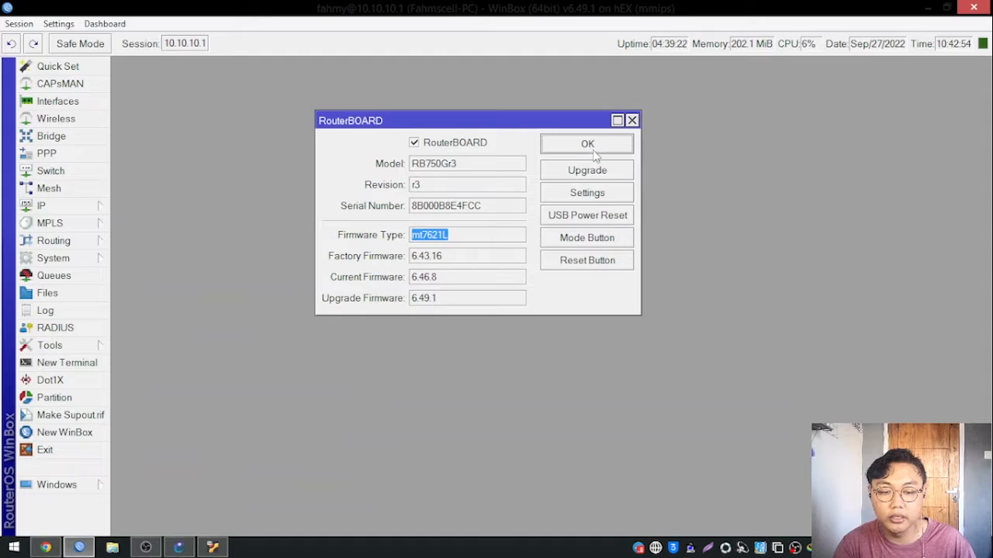
left_click(588, 199)
left_click(685, 262)
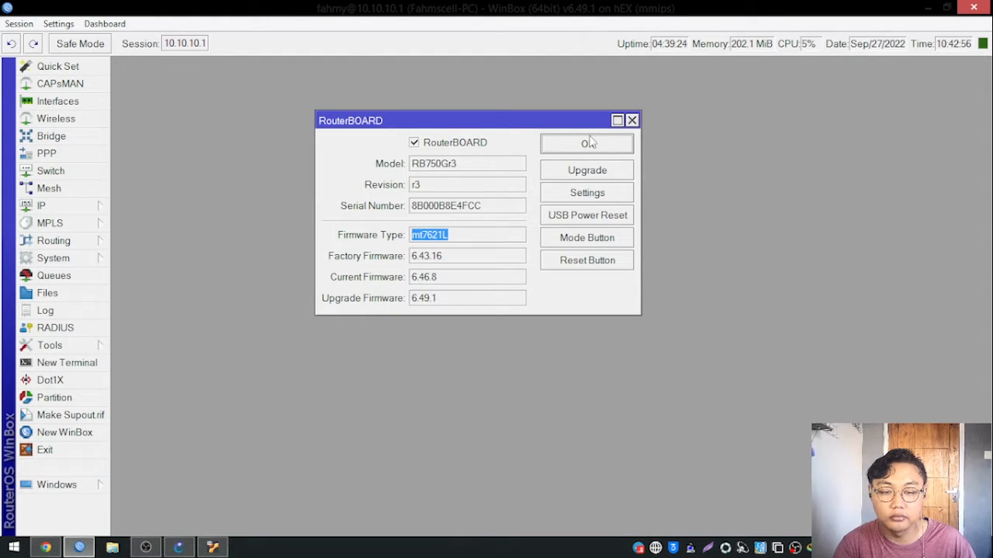
left_click(590, 144)
Open the system Resources window, highlight the Architecture Name value and switch back to the MikroTik download page in Chrome.
left_click(82, 258)
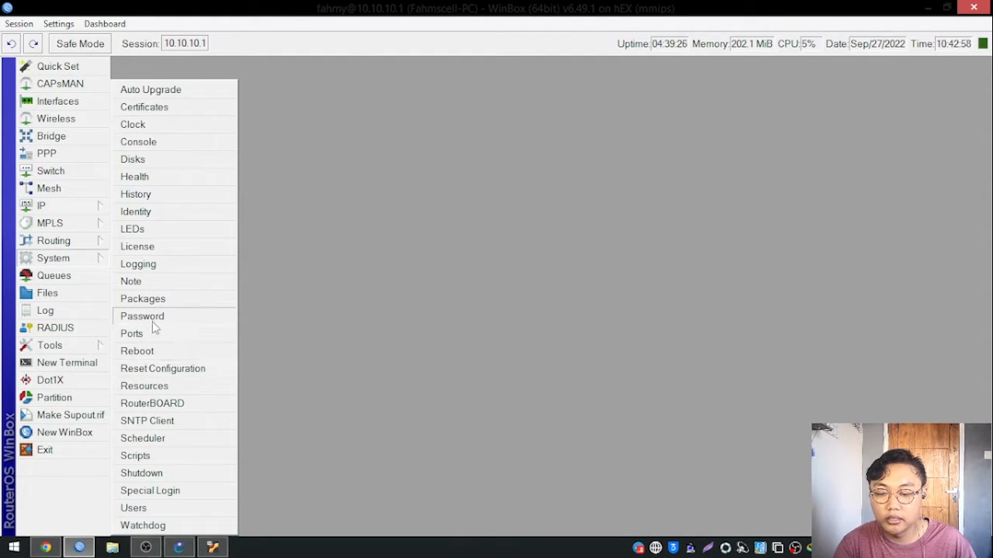
left_click(144, 386)
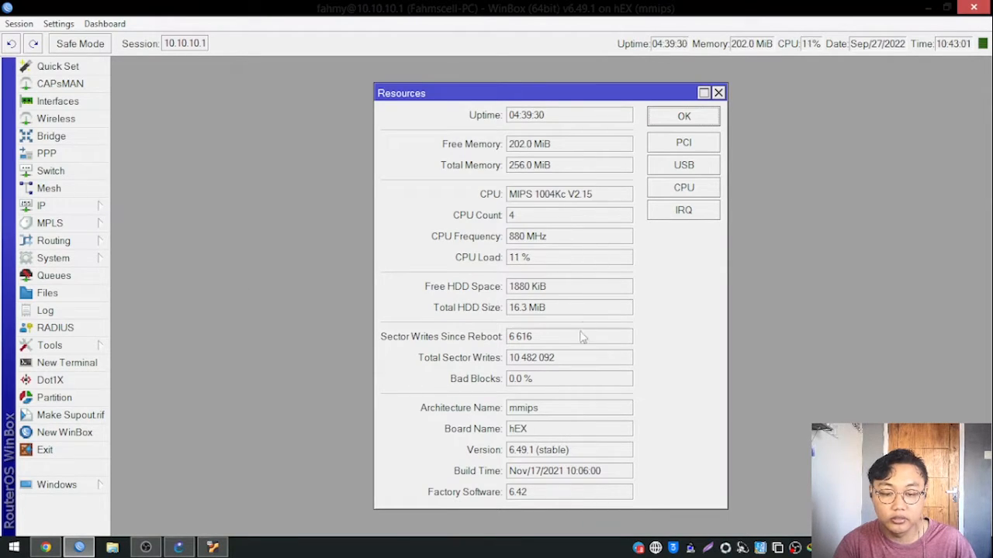
double_click(514, 415)
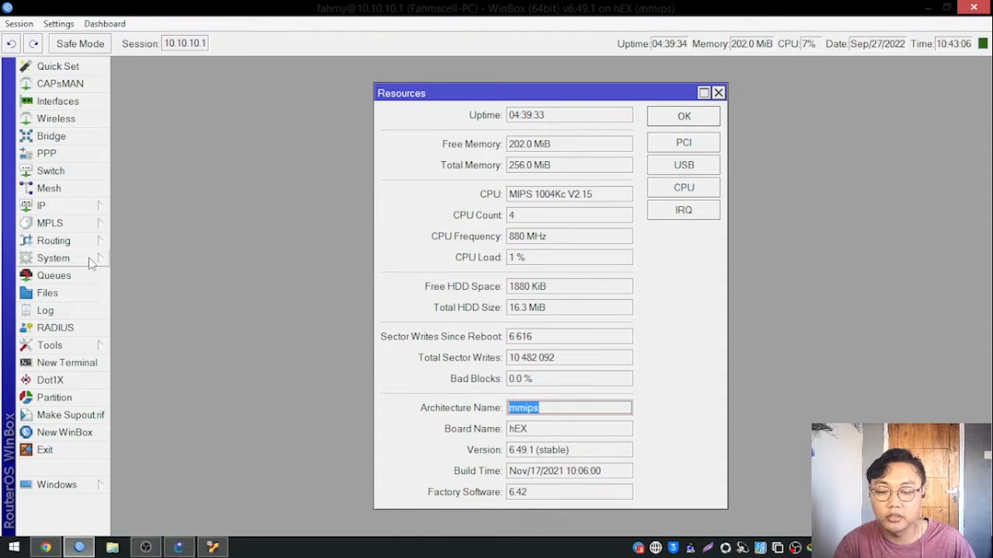
left_click(45, 548)
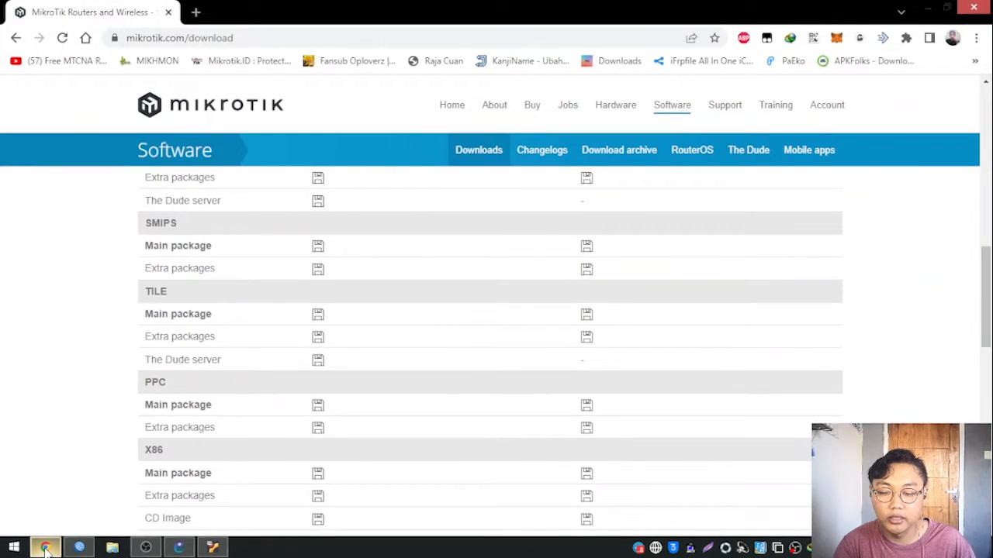
Look over the download table's architecture sections, then switch to WinBox and highlight the Architecture Name value in the Resources window.
scroll(412, 257, "up", 2)
scroll(401, 280, "down", 1)
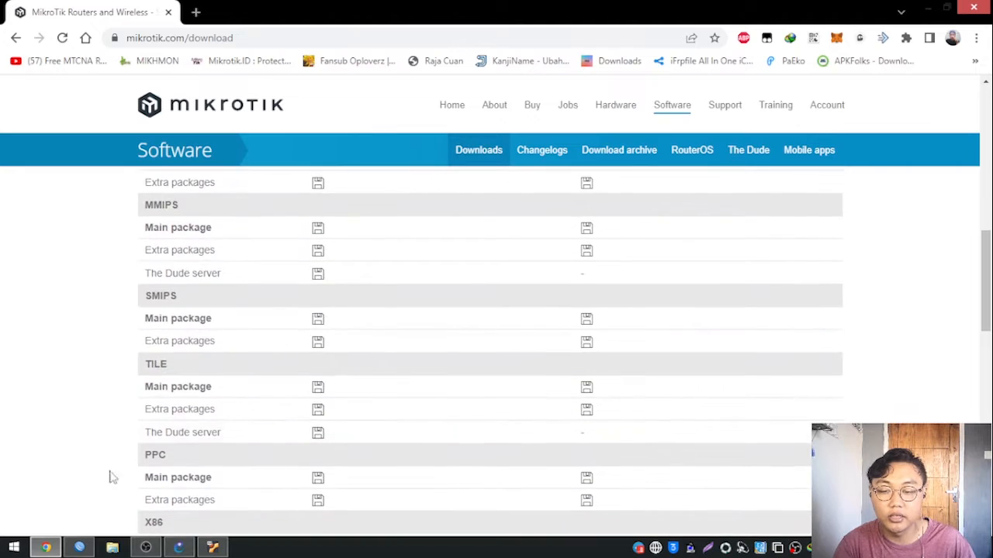
left_click(45, 547)
left_click(545, 417)
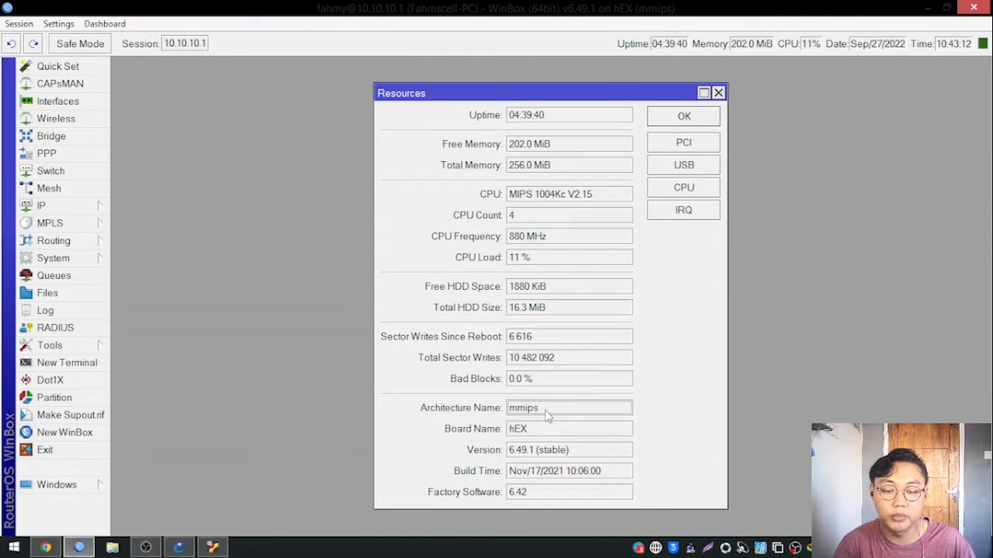
double_click(550, 411)
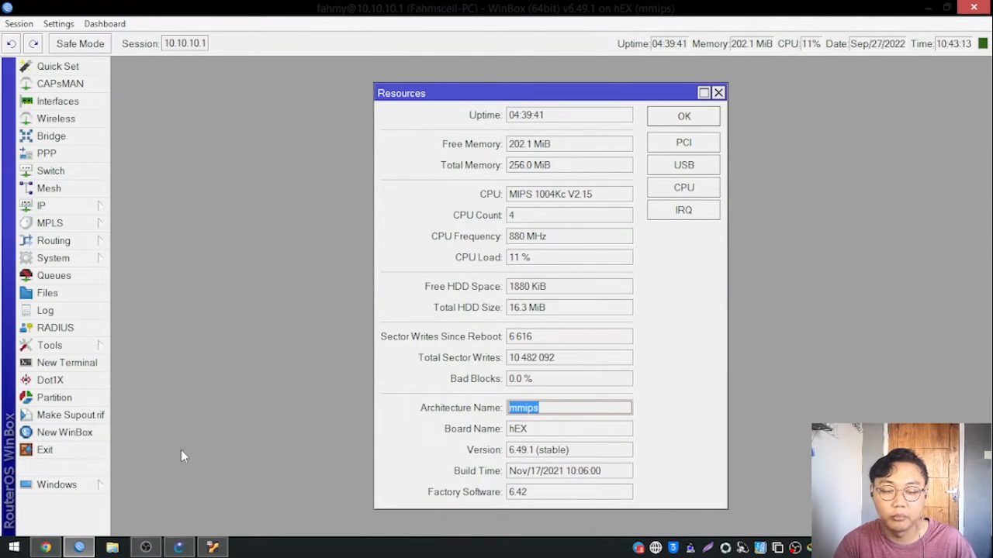
Switch to Chrome and download the MMIPS main package routeros-mmips-6.48.6.npk from the MikroTik download page.
left_click(45, 548)
scroll(317, 311, "up", 2)
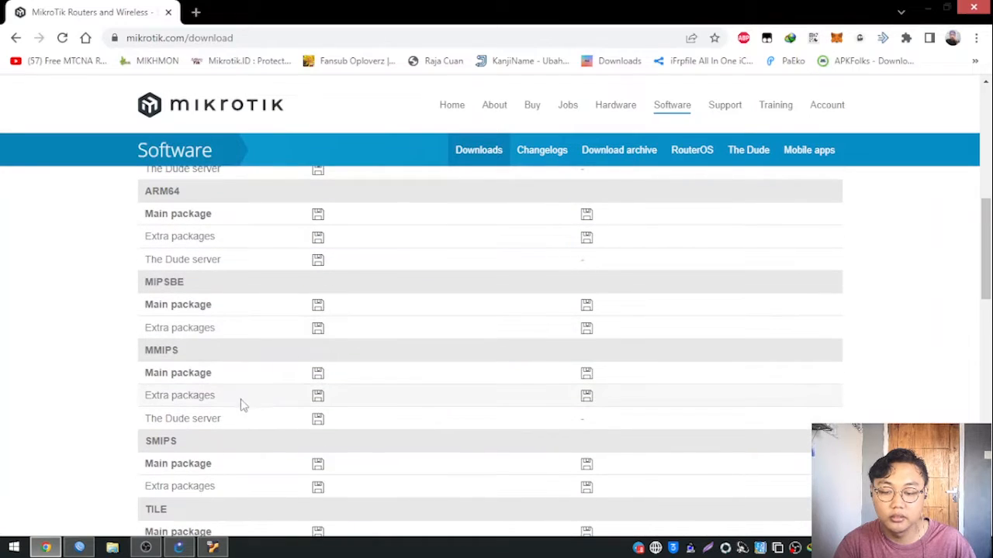
left_click(316, 377)
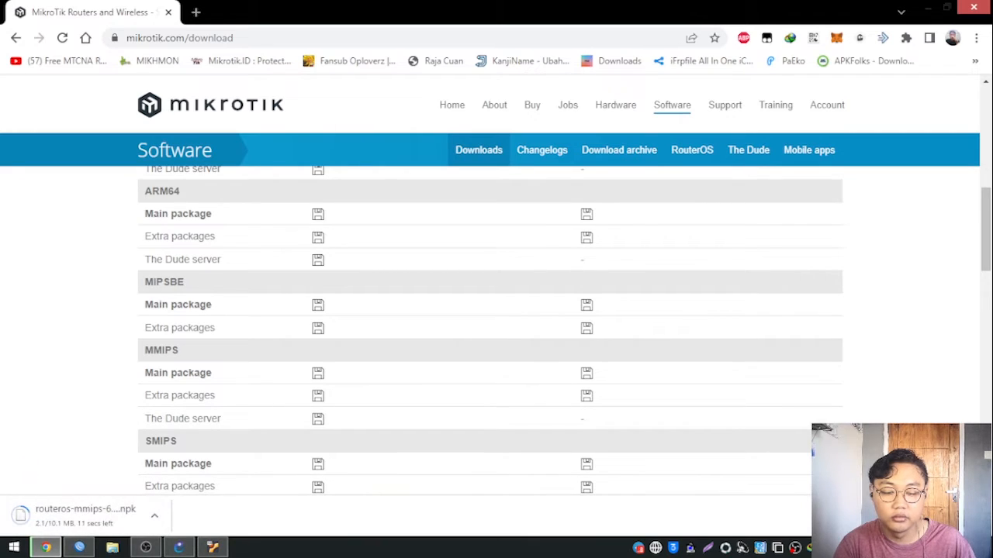
Open Chrome's Downloads page and check the progress of the RouterOS package download.
key("ctrl+j")
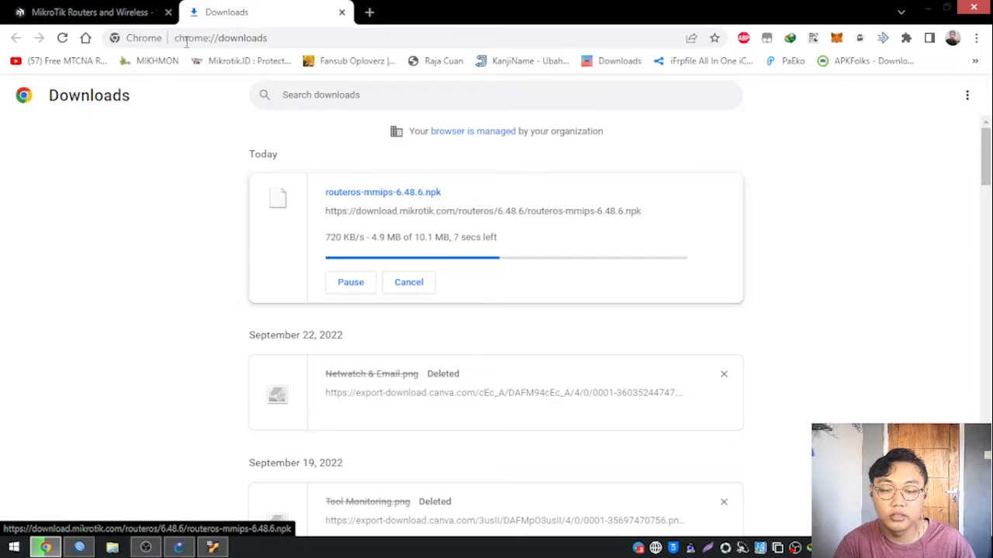
left_click(103, 8)
left_click(233, 11)
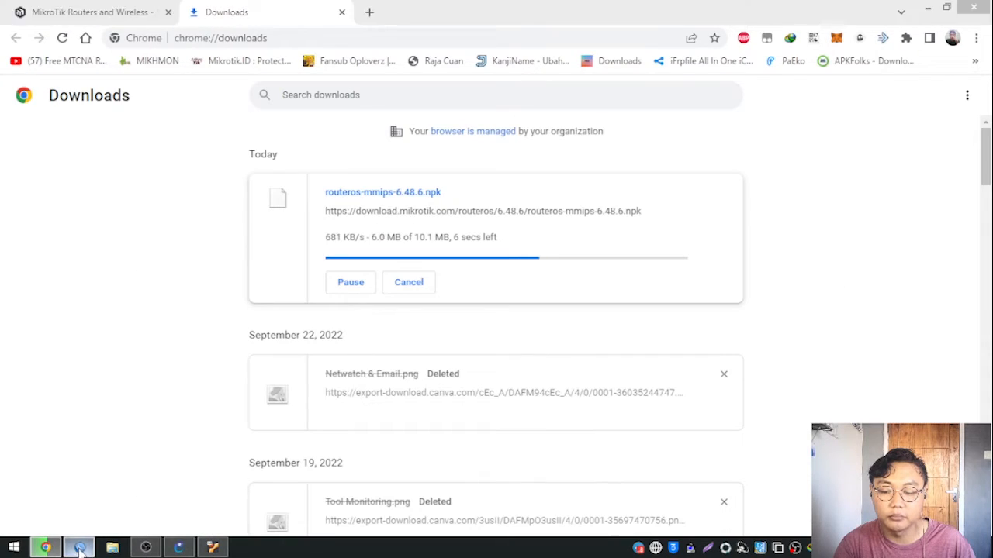
Switch to WinBox, close the Resources window and open the router's File List.
left_click(79, 548)
left_click(683, 117)
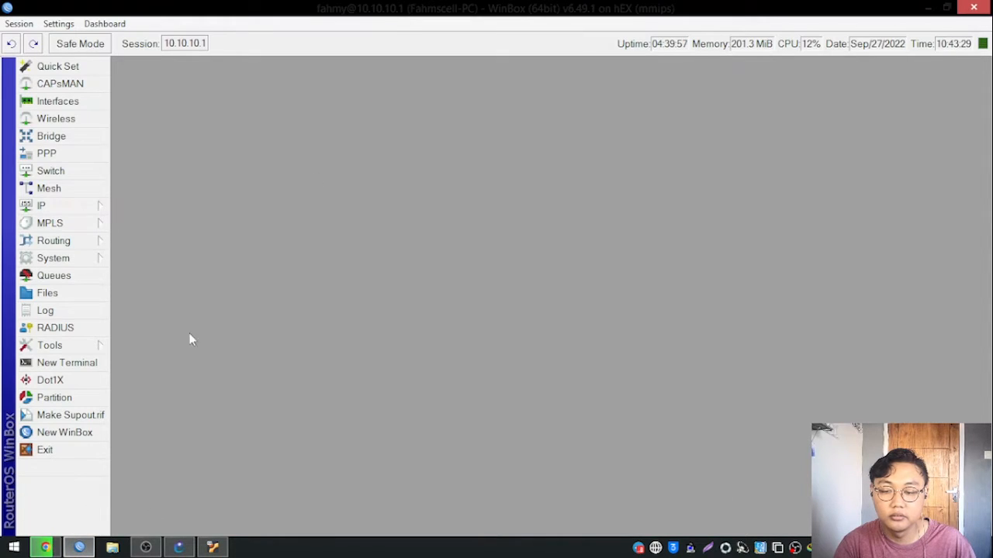
left_click(80, 280)
left_click(81, 290)
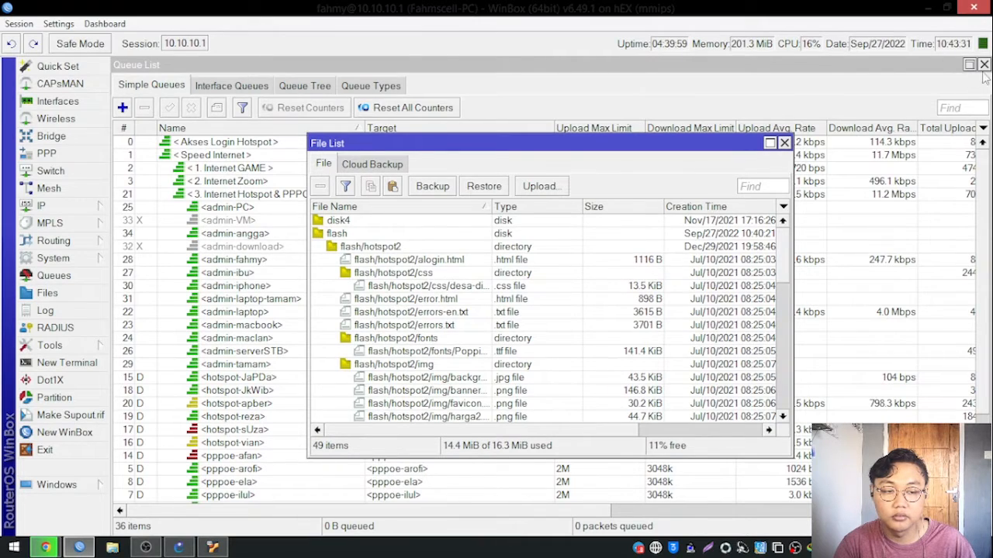
left_click(983, 65)
left_click_drag(607, 140, 574, 106)
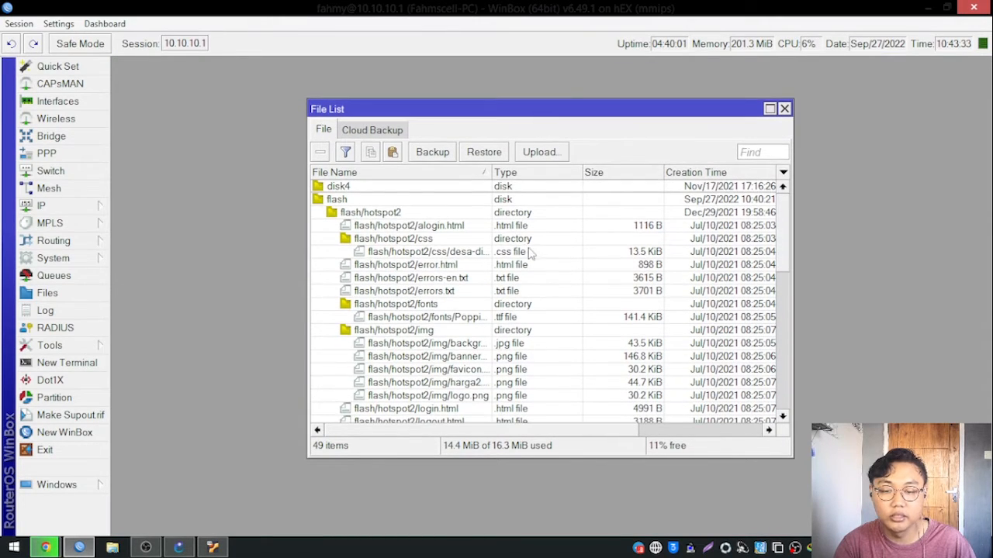
Look through the router's stored files and highlight the flash and disk4 entries in turn.
left_click(529, 251)
scroll(532, 253, "down", 4)
scroll(532, 254, "down", 6)
scroll(536, 254, "up", 9)
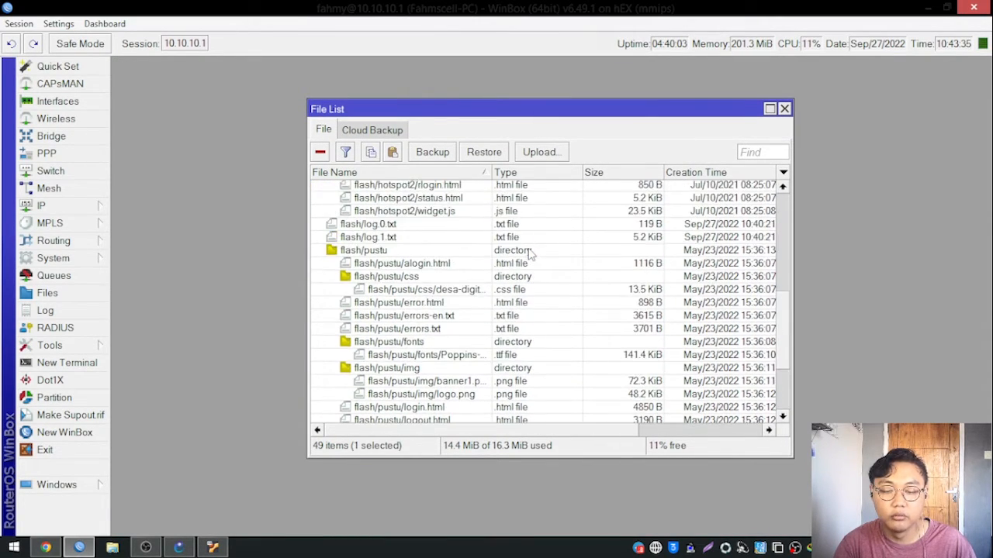
scroll(535, 254, "up", 2)
left_click(346, 200)
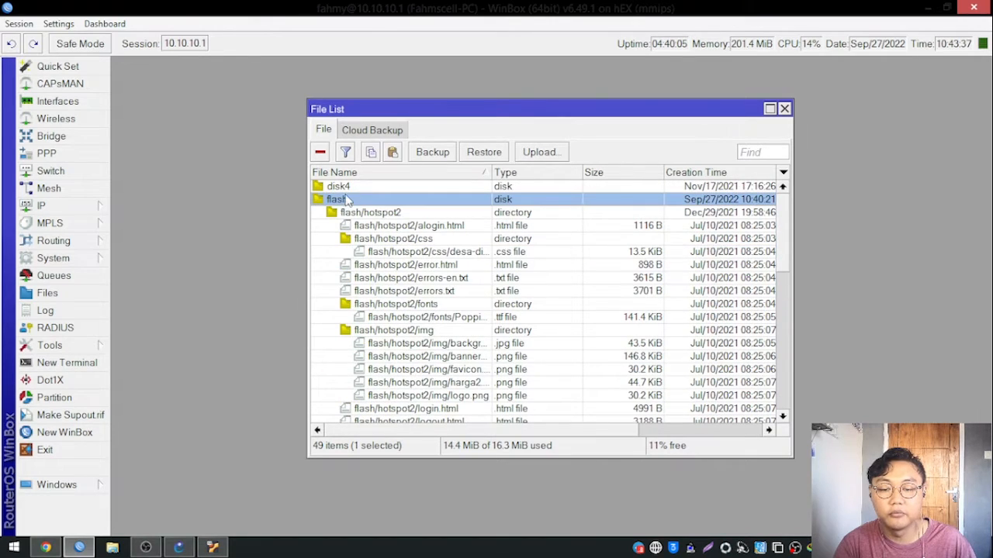
left_click(352, 190)
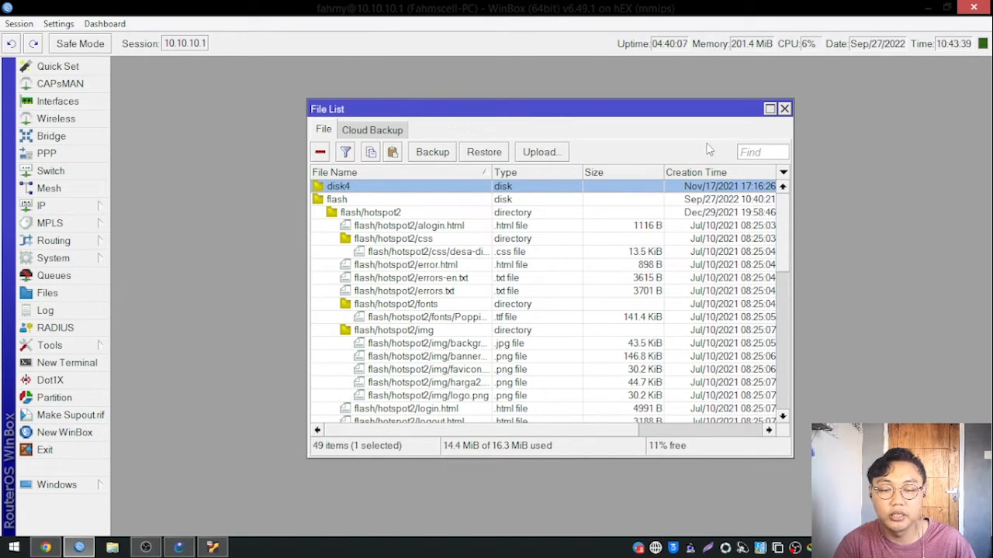
View the flash disk's file details, then close them and the File List.
double_click(497, 202)
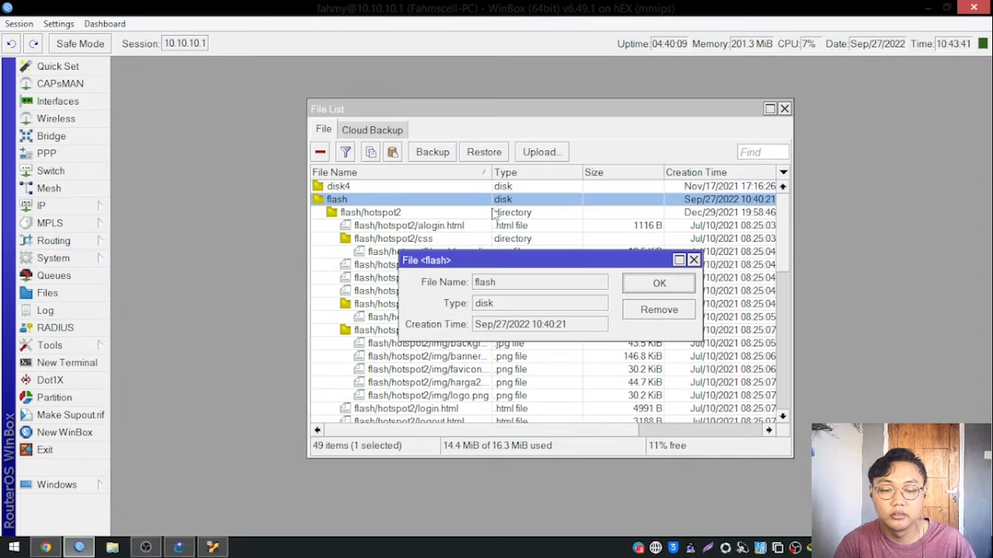
left_click(660, 285)
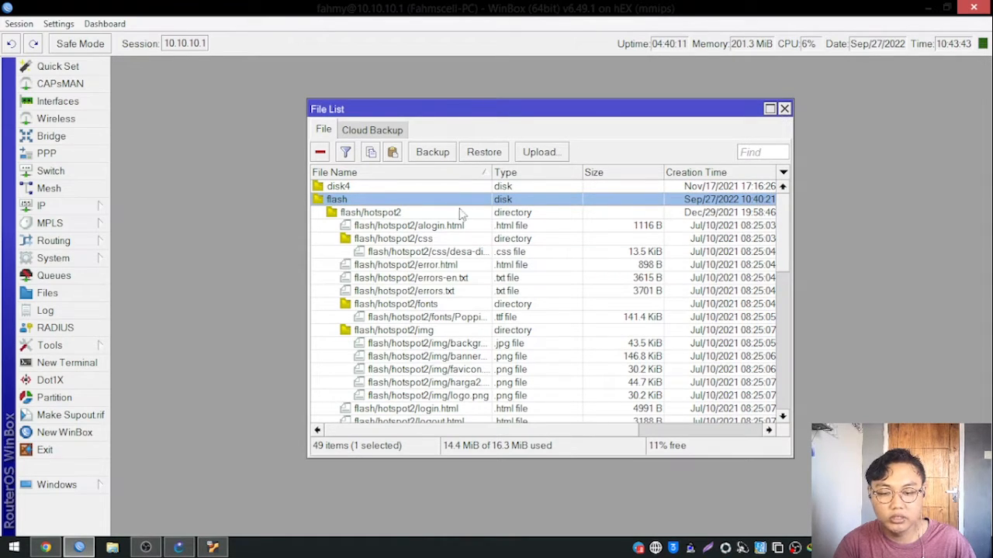
left_click(784, 109)
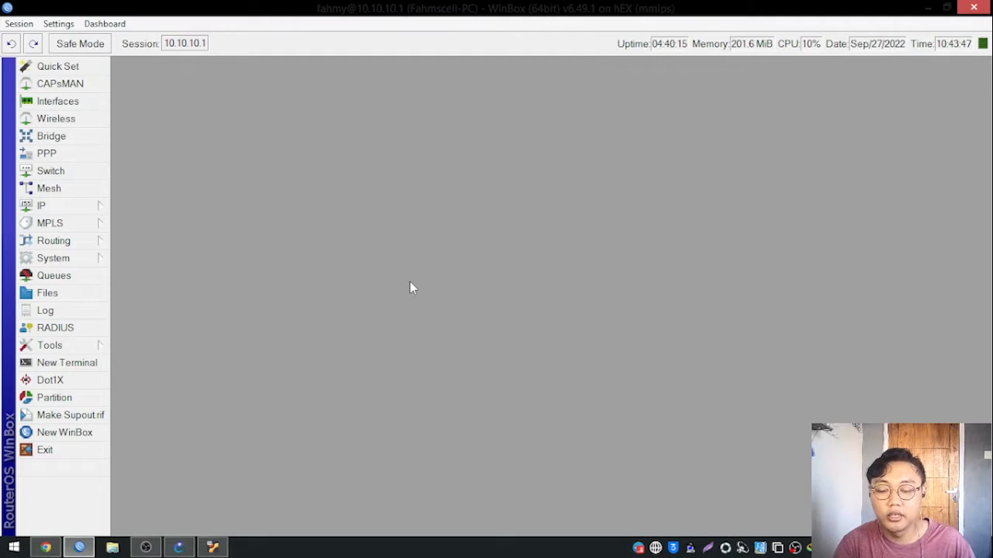
Open the system Resources window, highlight the RouterOS Version value and close the window.
left_click(81, 258)
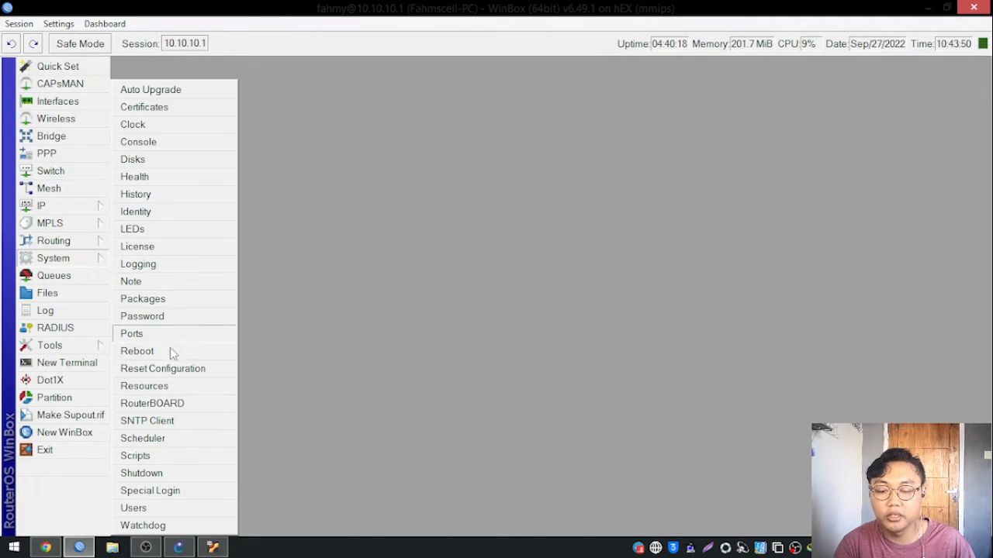
left_click(147, 387)
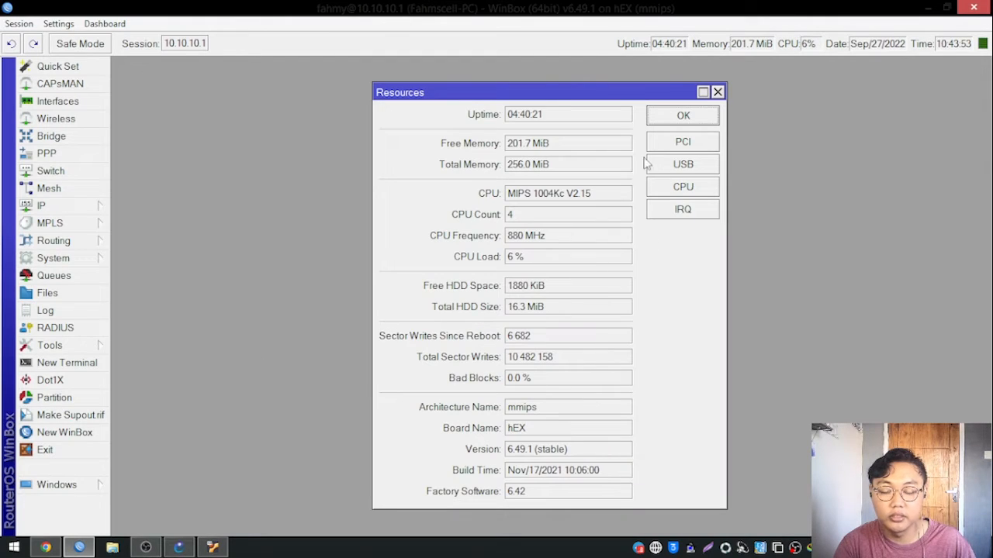
left_click_drag(570, 450, 500, 456)
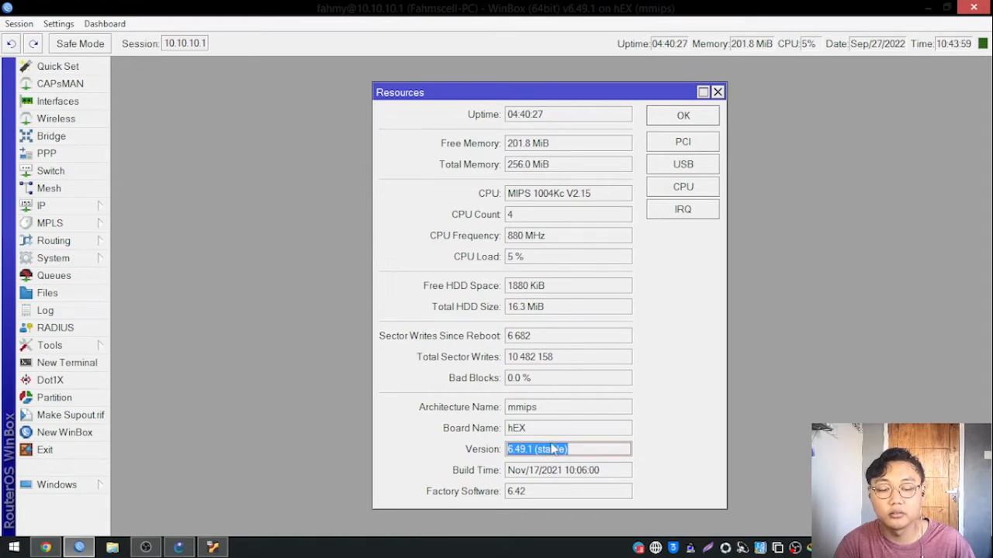
left_click(665, 124)
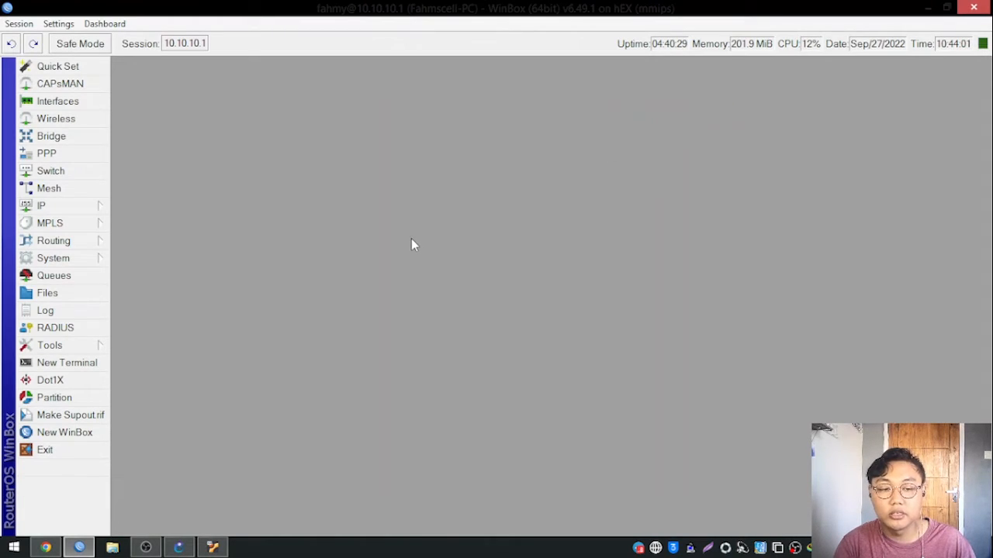